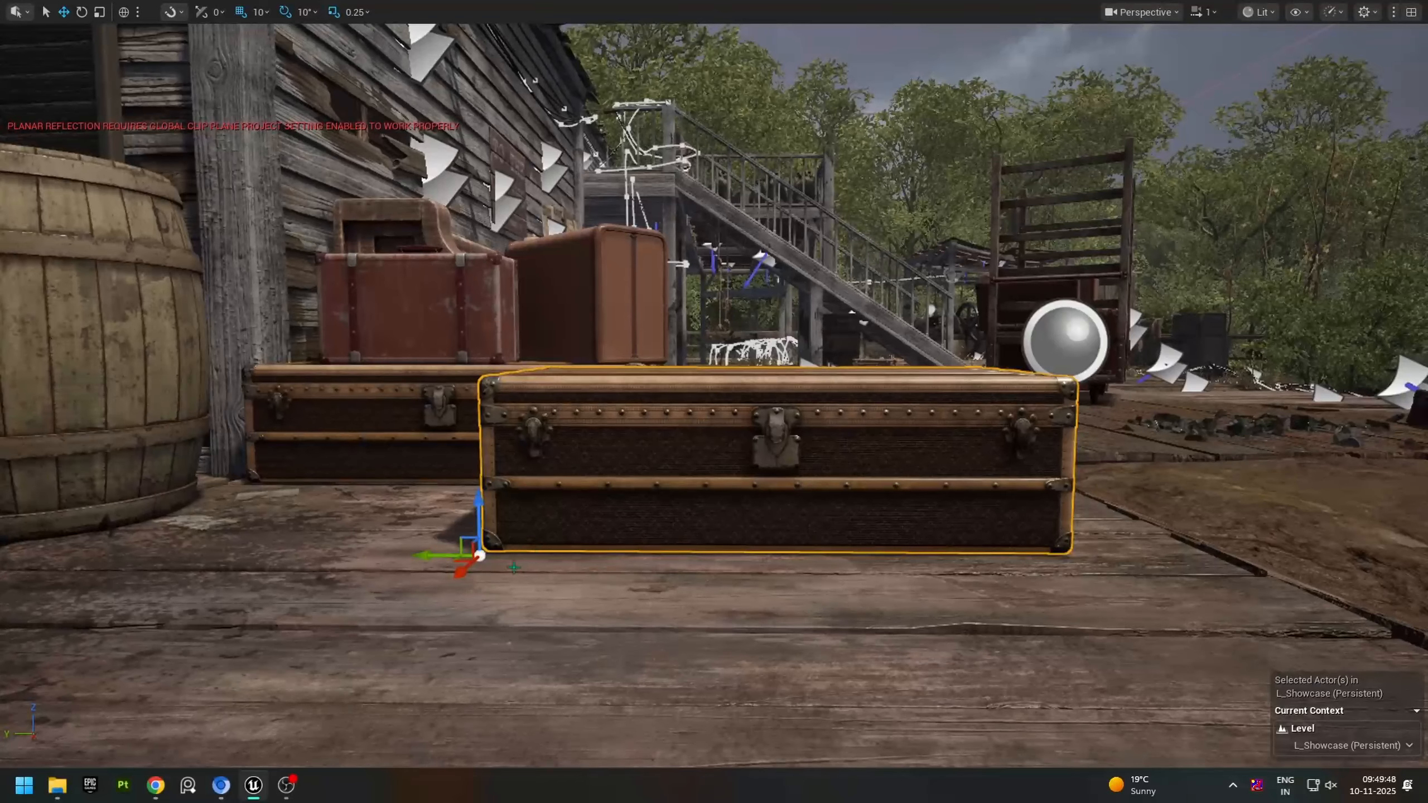
Step: Switch to Modeling mode and start the Edit Pivot tool on the selected trunk
right_drag(714, 396, 866, 314)
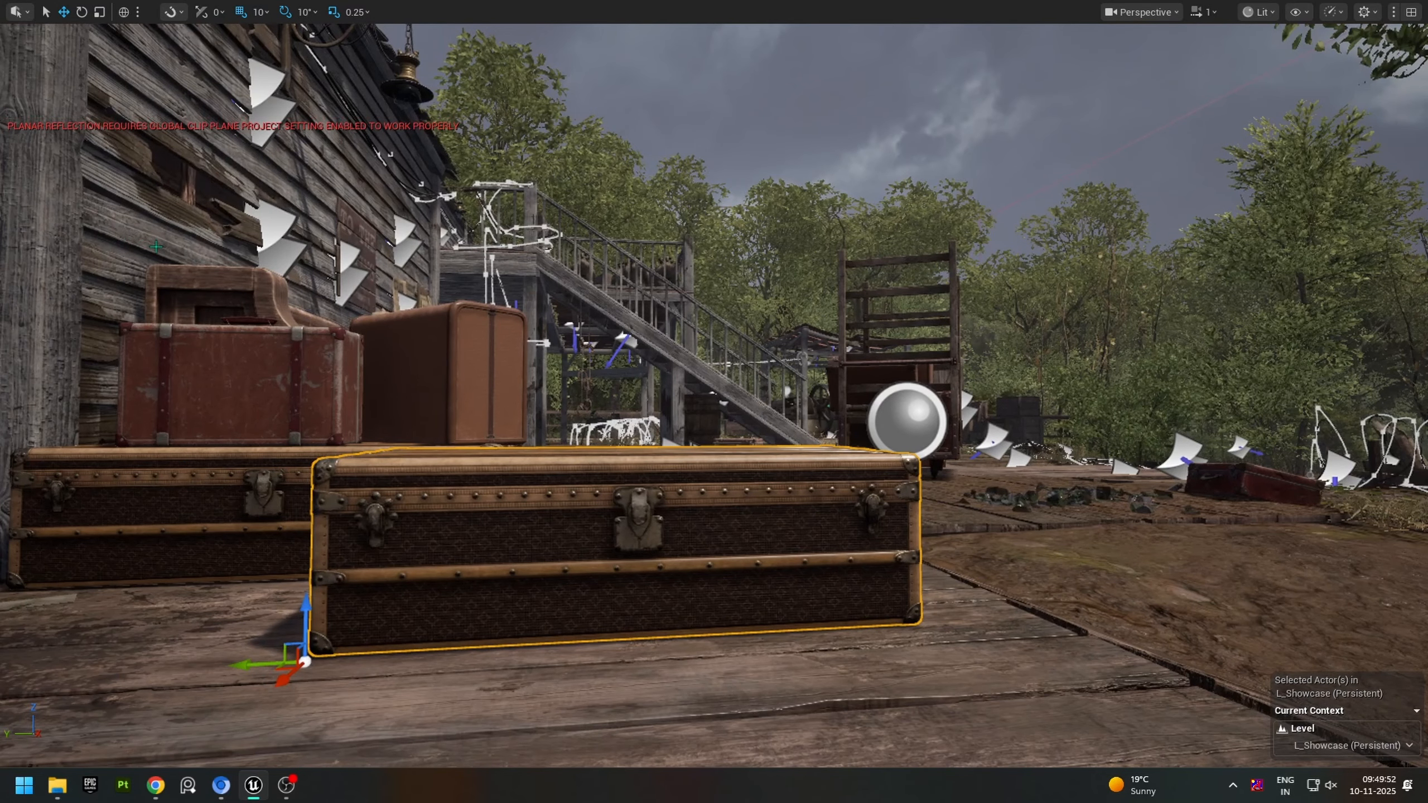
key(F11)
click(137, 56)
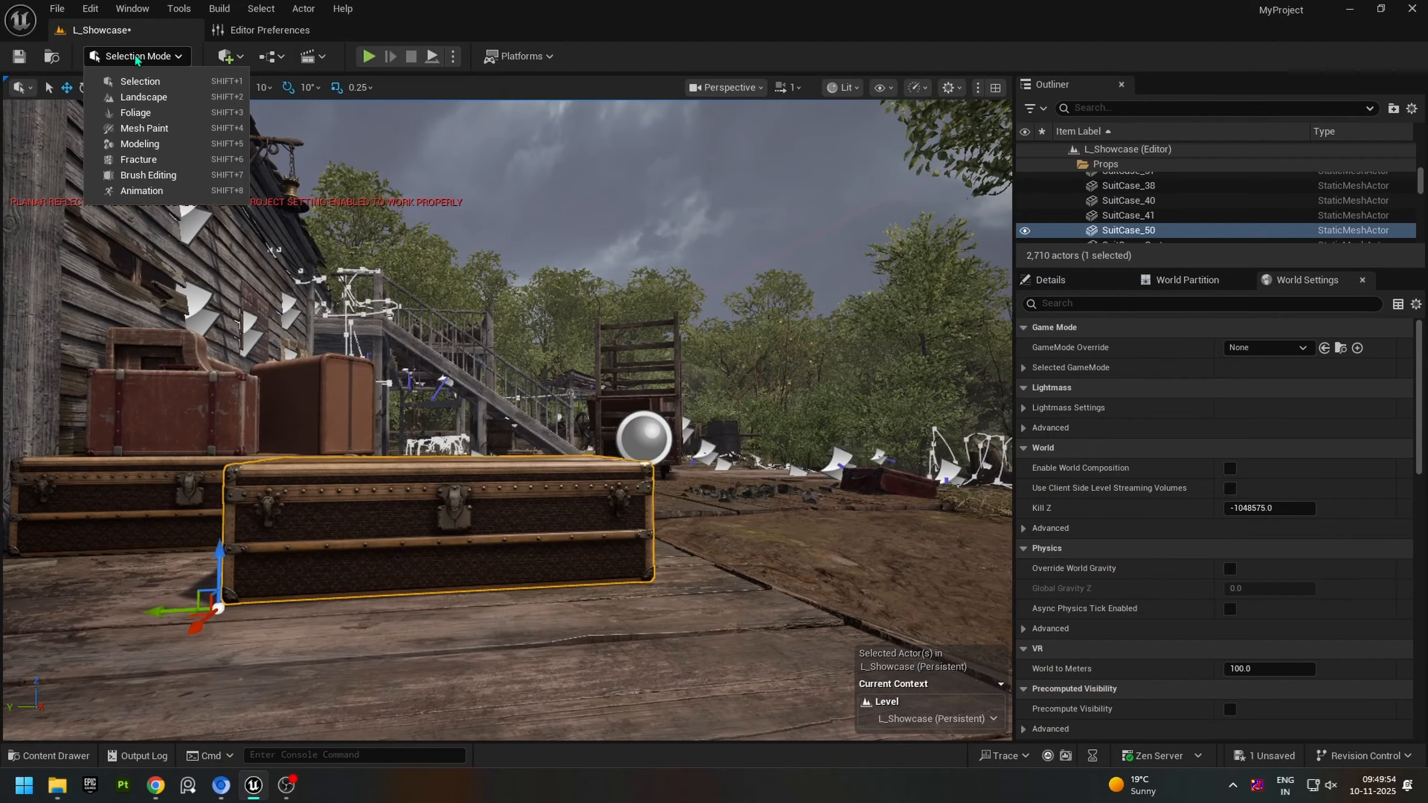
click(148, 145)
click(26, 236)
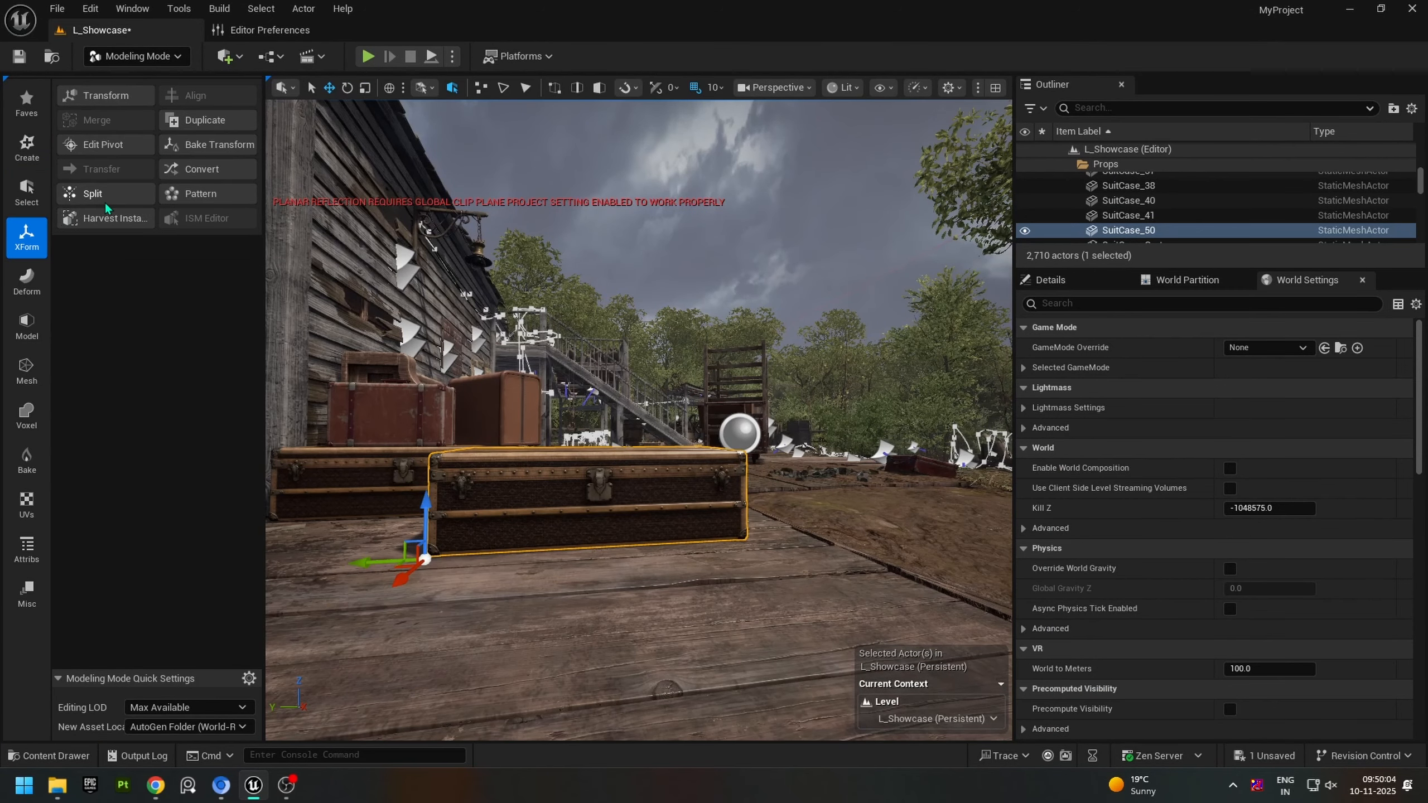
click(109, 147)
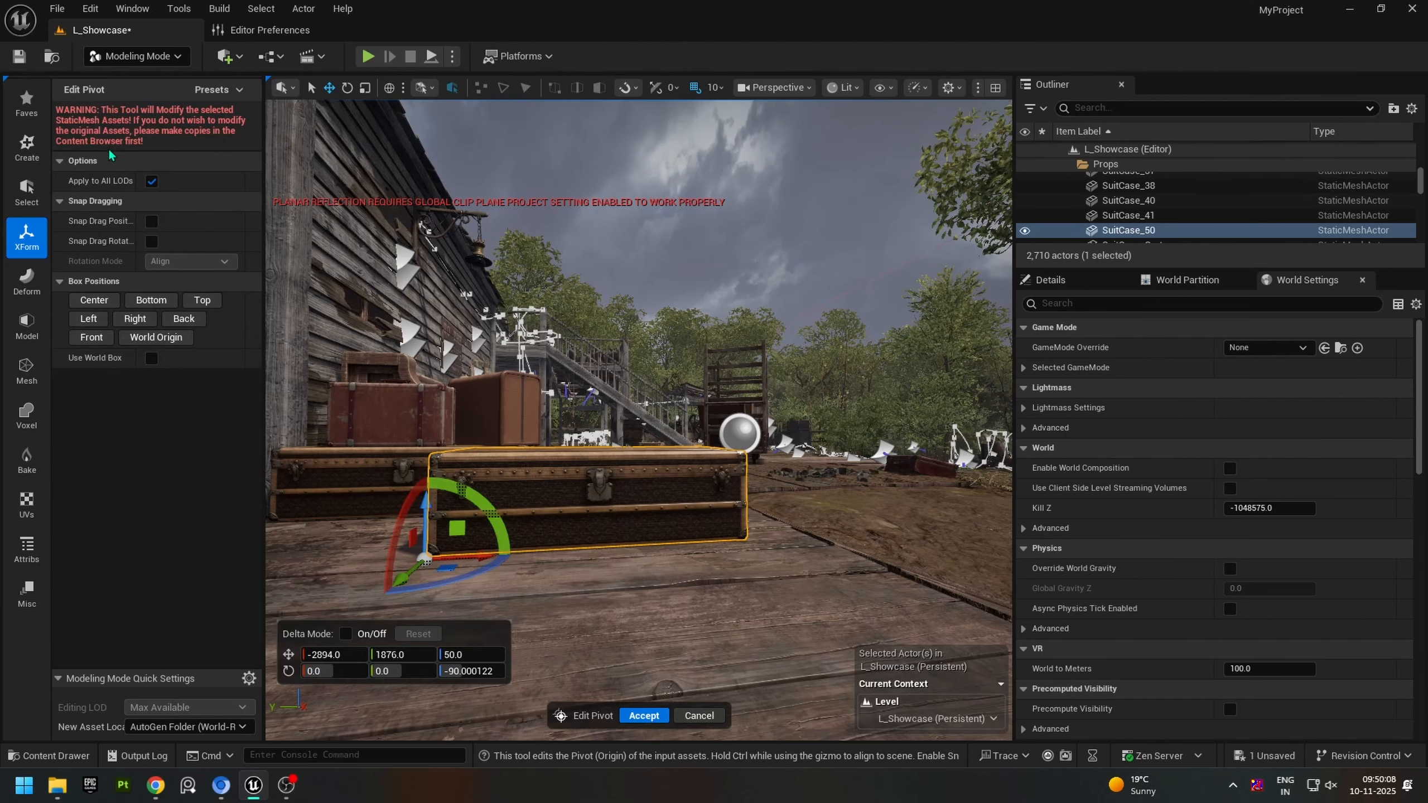
Step: Try moving the trunk's pivot about 100 units along its length and snapping it to the Center, Bottom, World Origin, Front and Right positions
drag(483, 561, 718, 552)
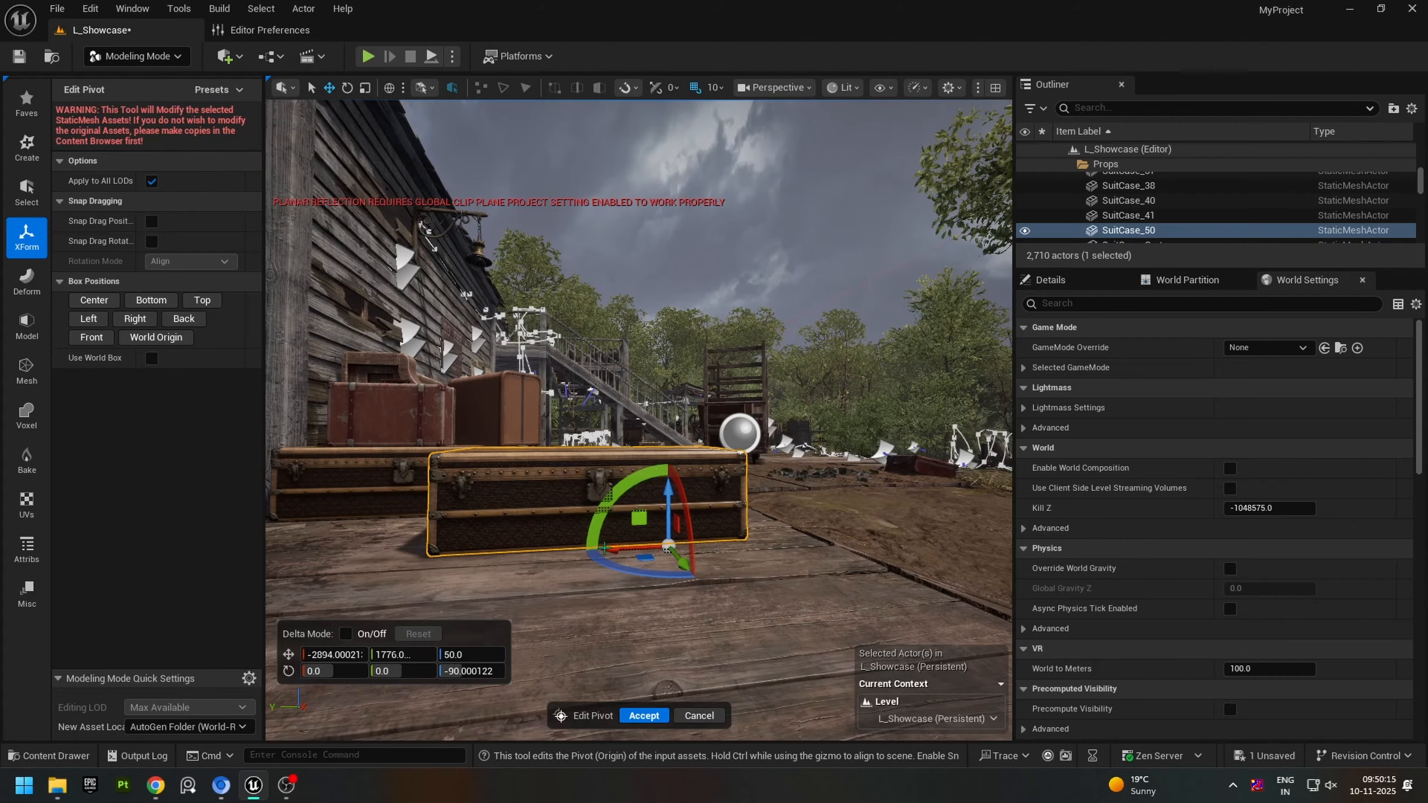
right_drag(605, 548, 652, 549)
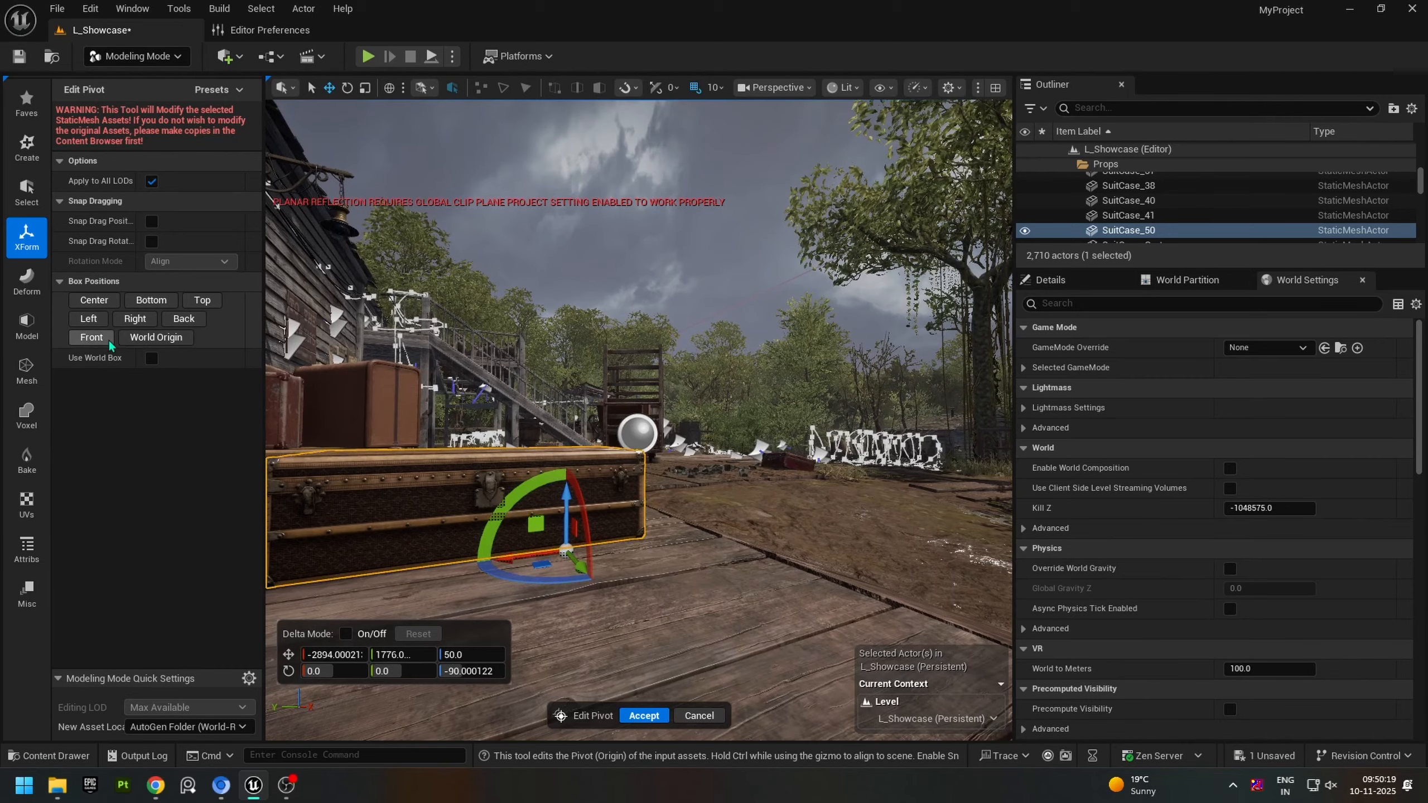
click(137, 320)
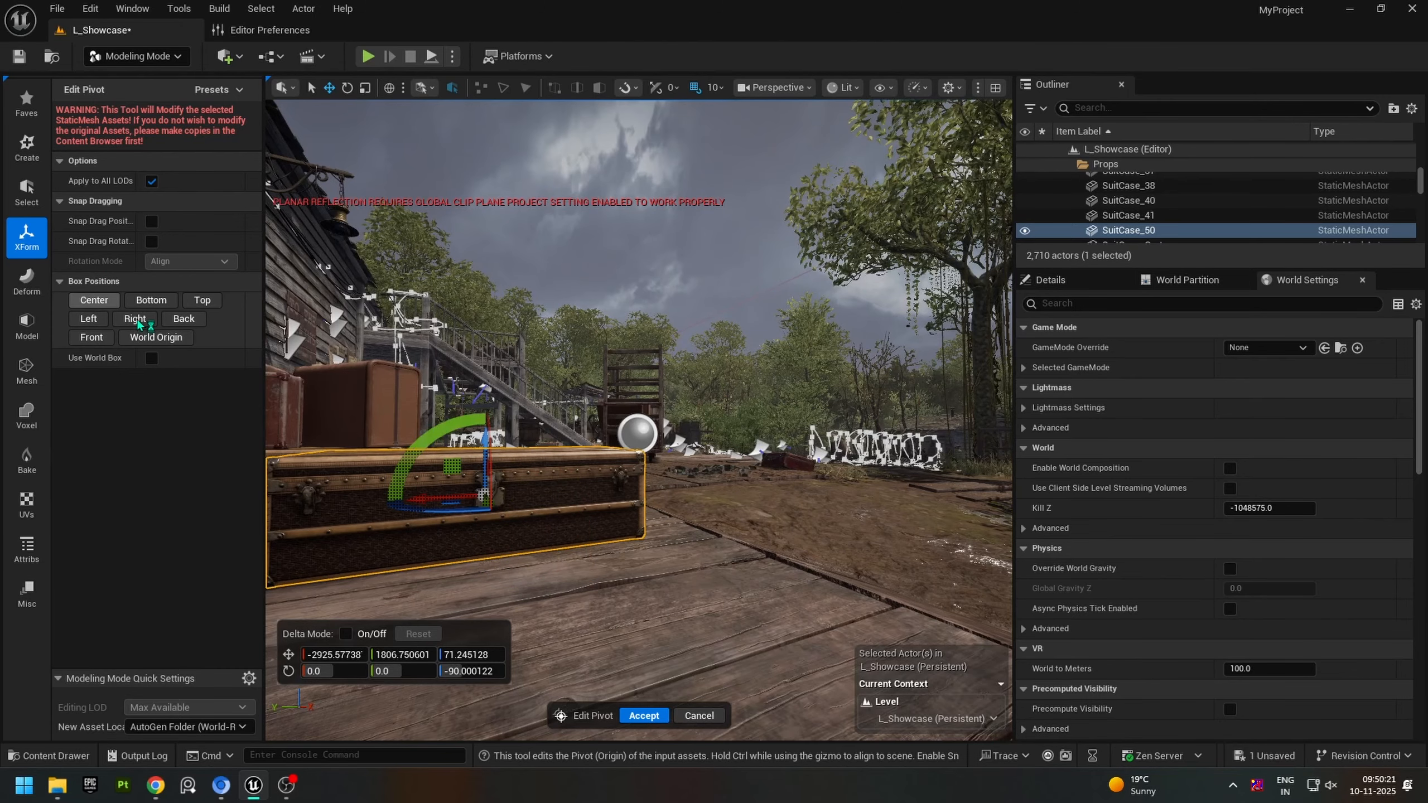
click(151, 300)
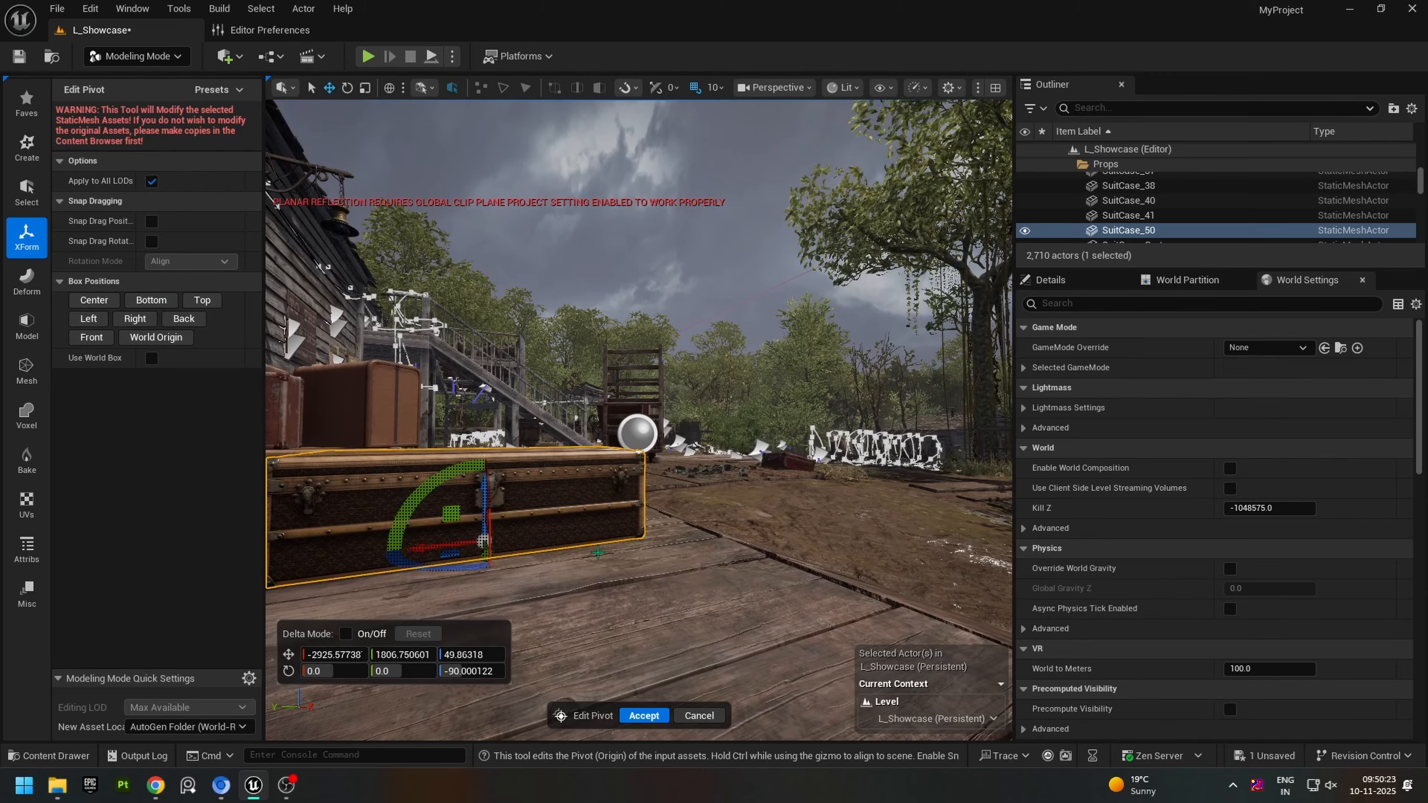
key(f)
click(159, 340)
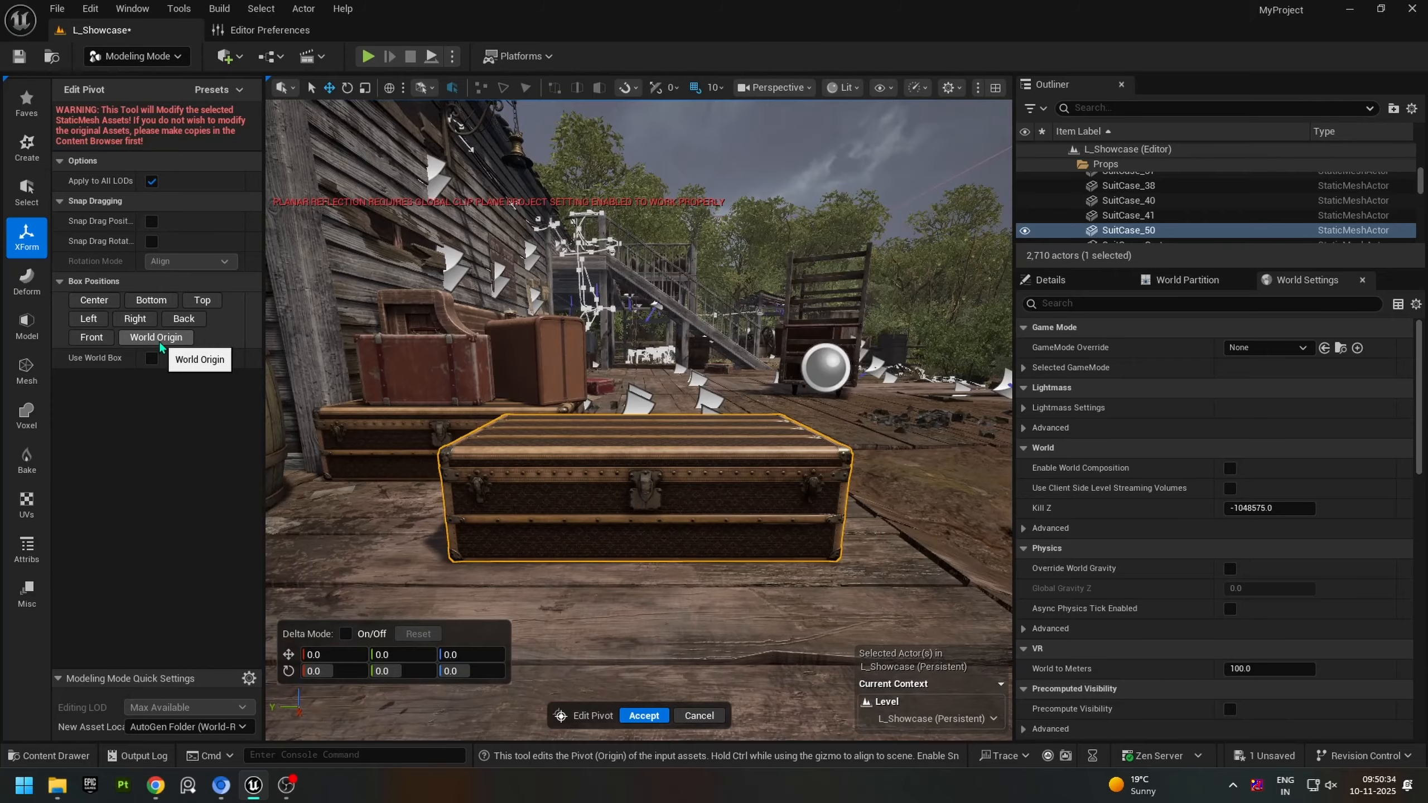
click(108, 344)
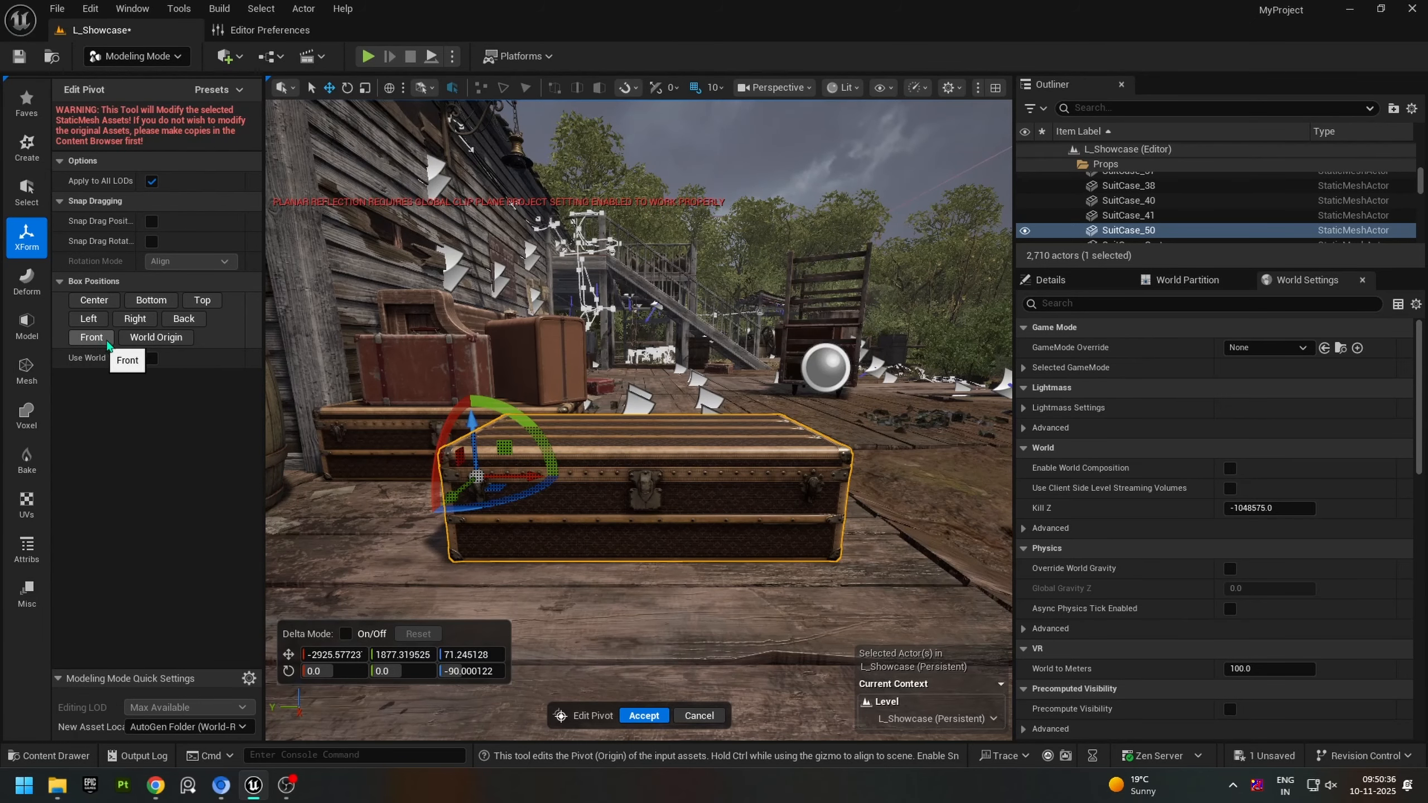
click(139, 320)
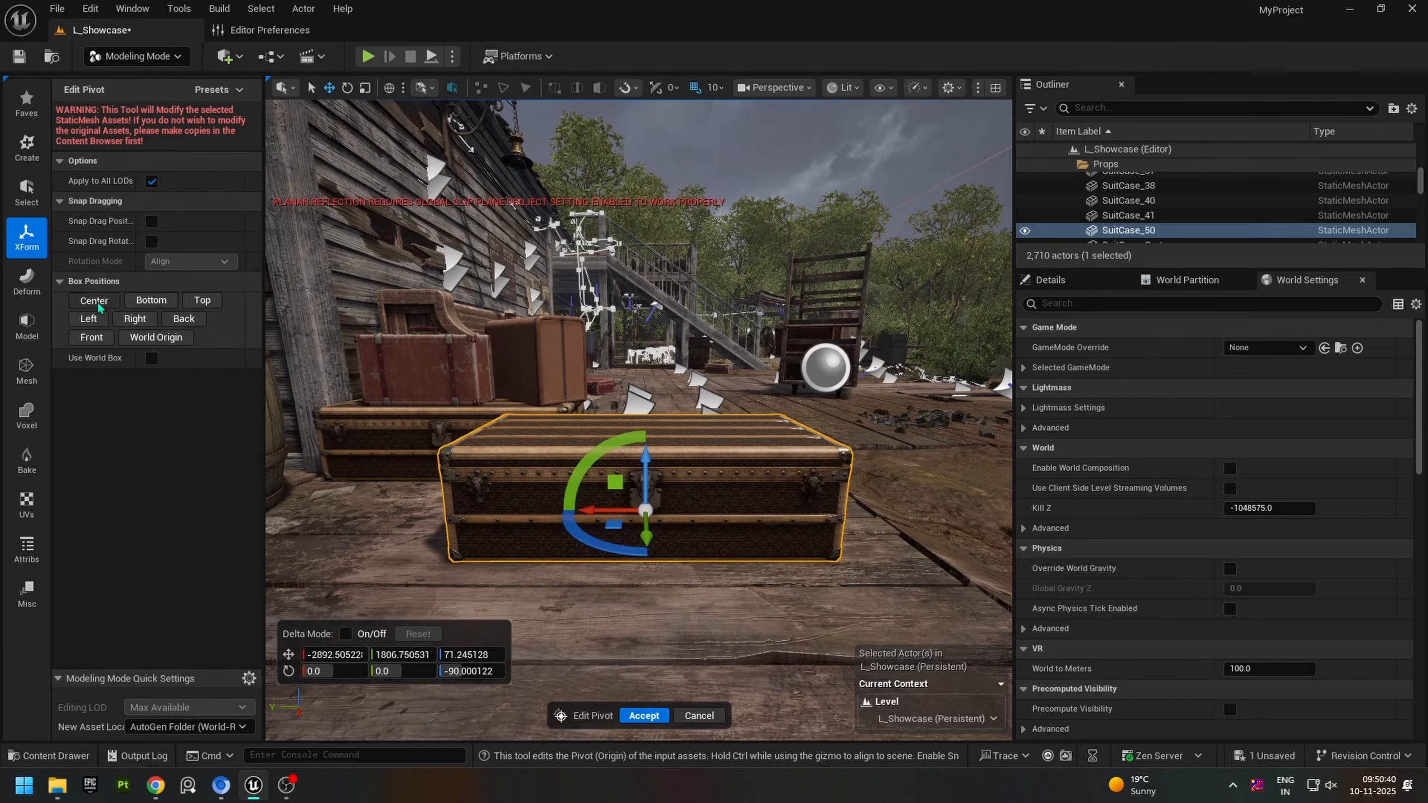
Step: Place the trunk's pivot at the Bottom box position and accept the pivot edit
click(147, 301)
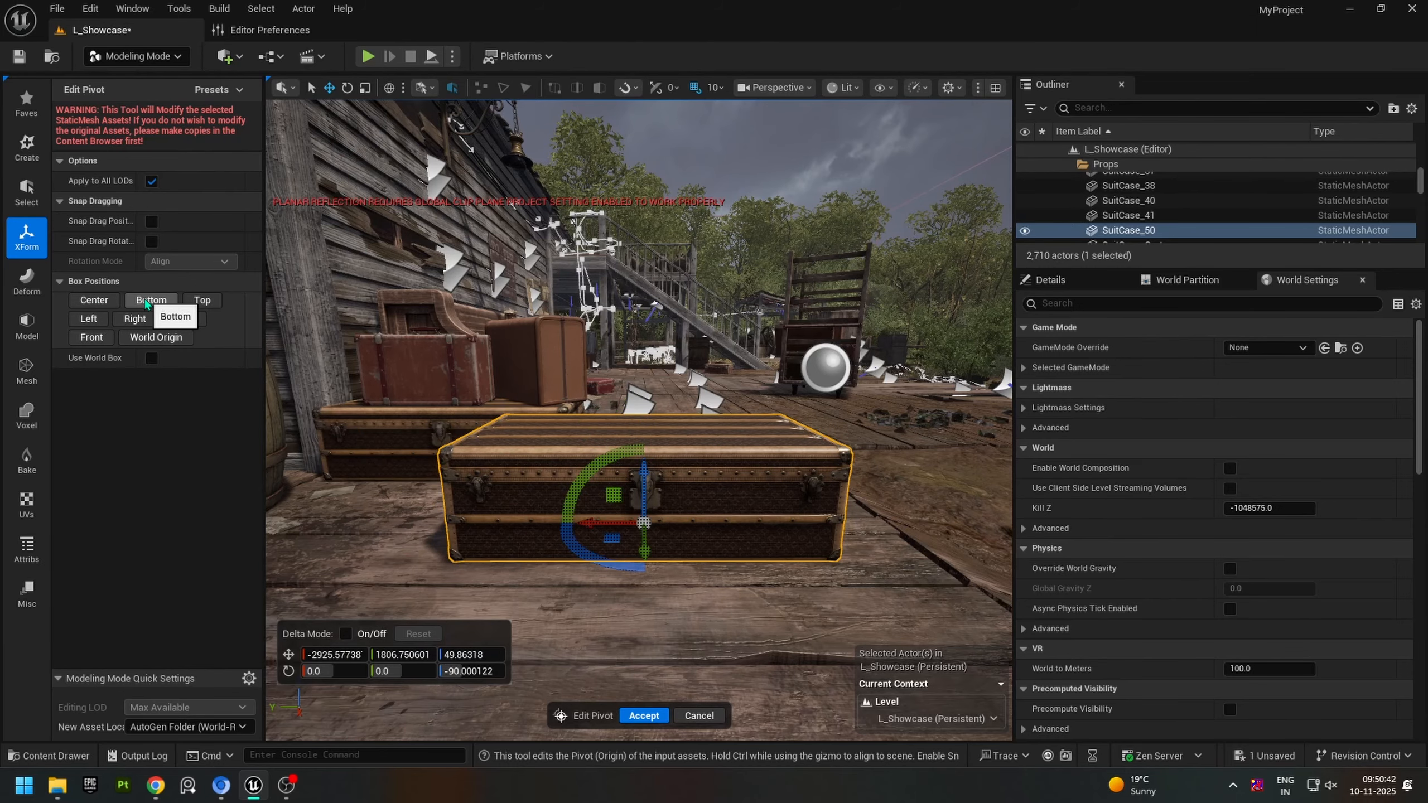
click(643, 716)
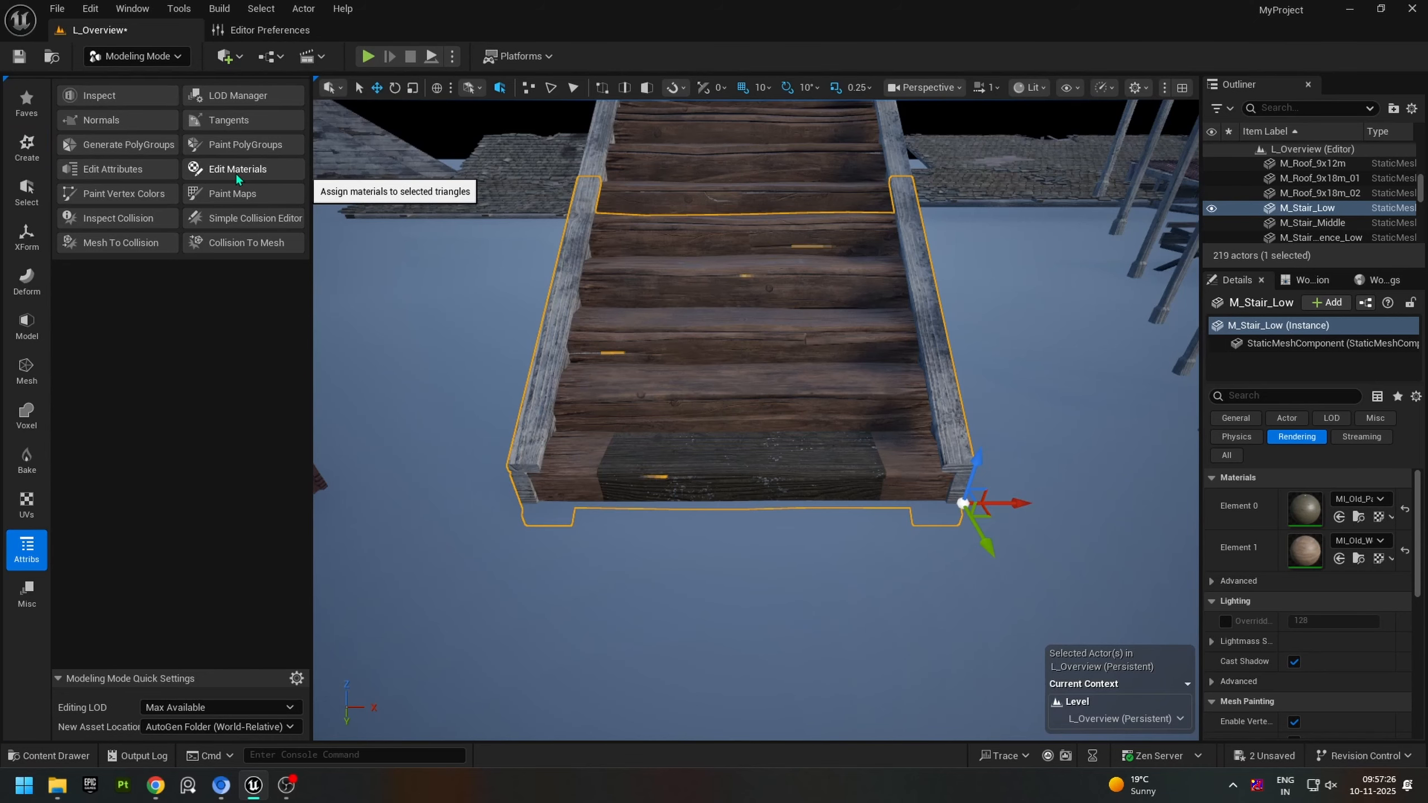
Step: Start Edit Materials on the M_Stair_Low mesh and set the active material to MI_Old_Wood_Ground_02
click(237, 177)
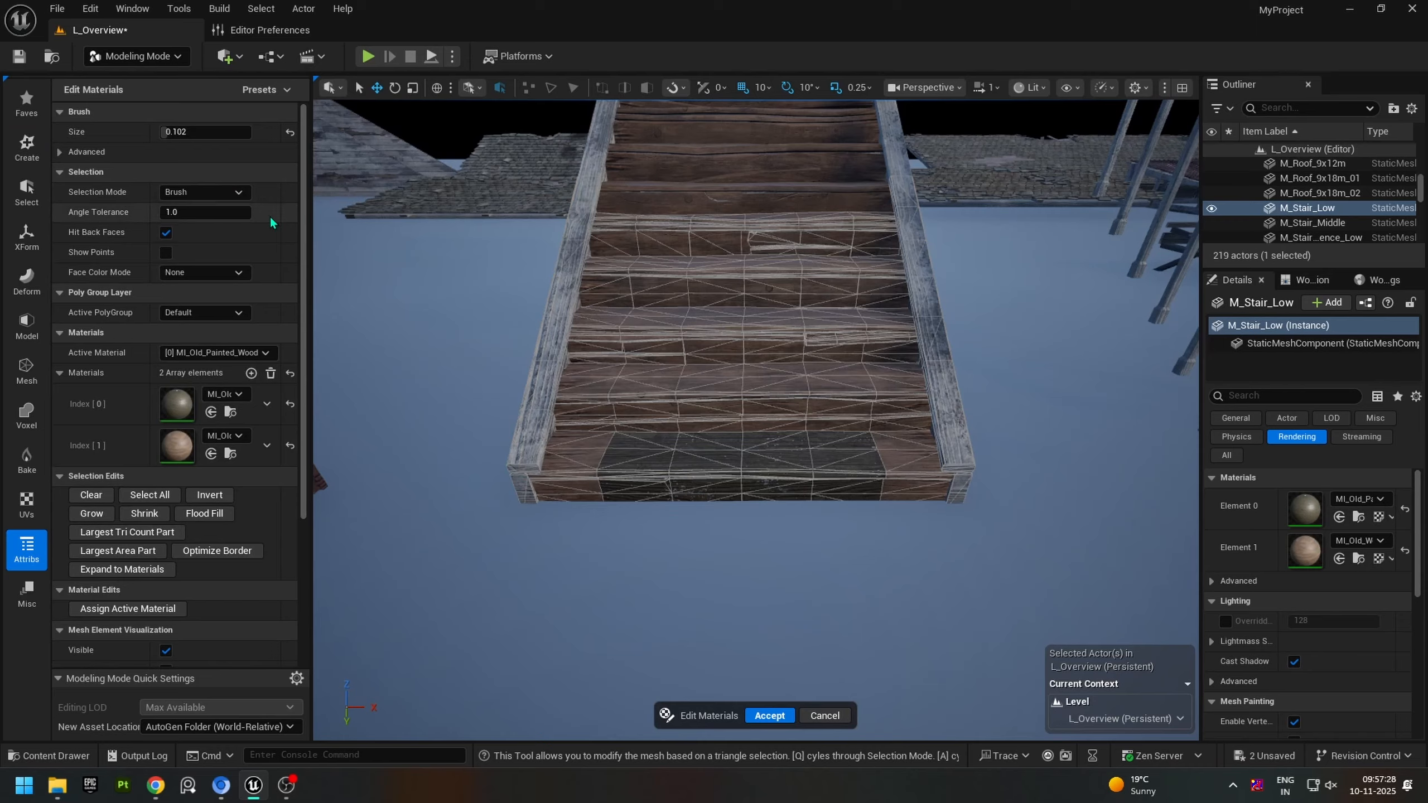
click(240, 354)
click(230, 384)
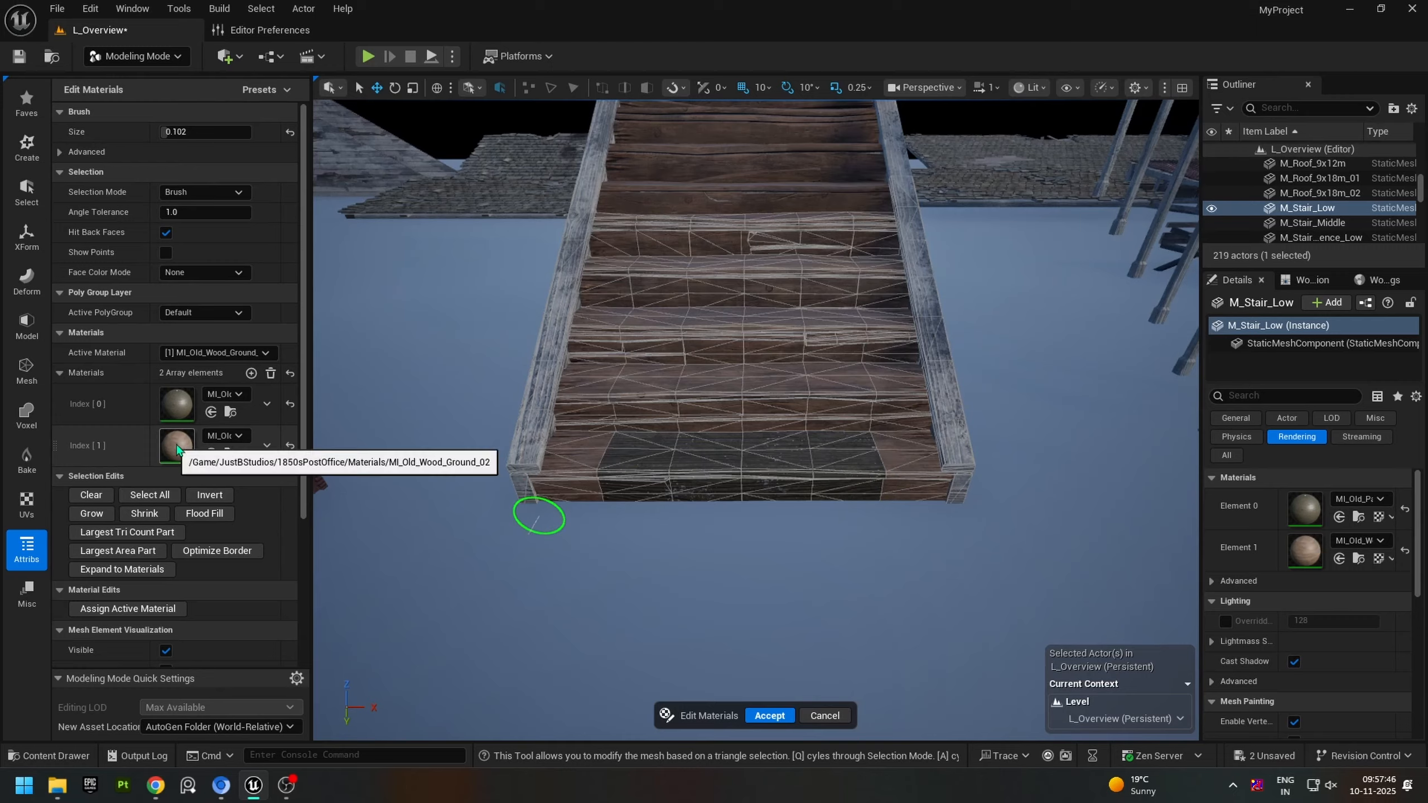
click(214, 352)
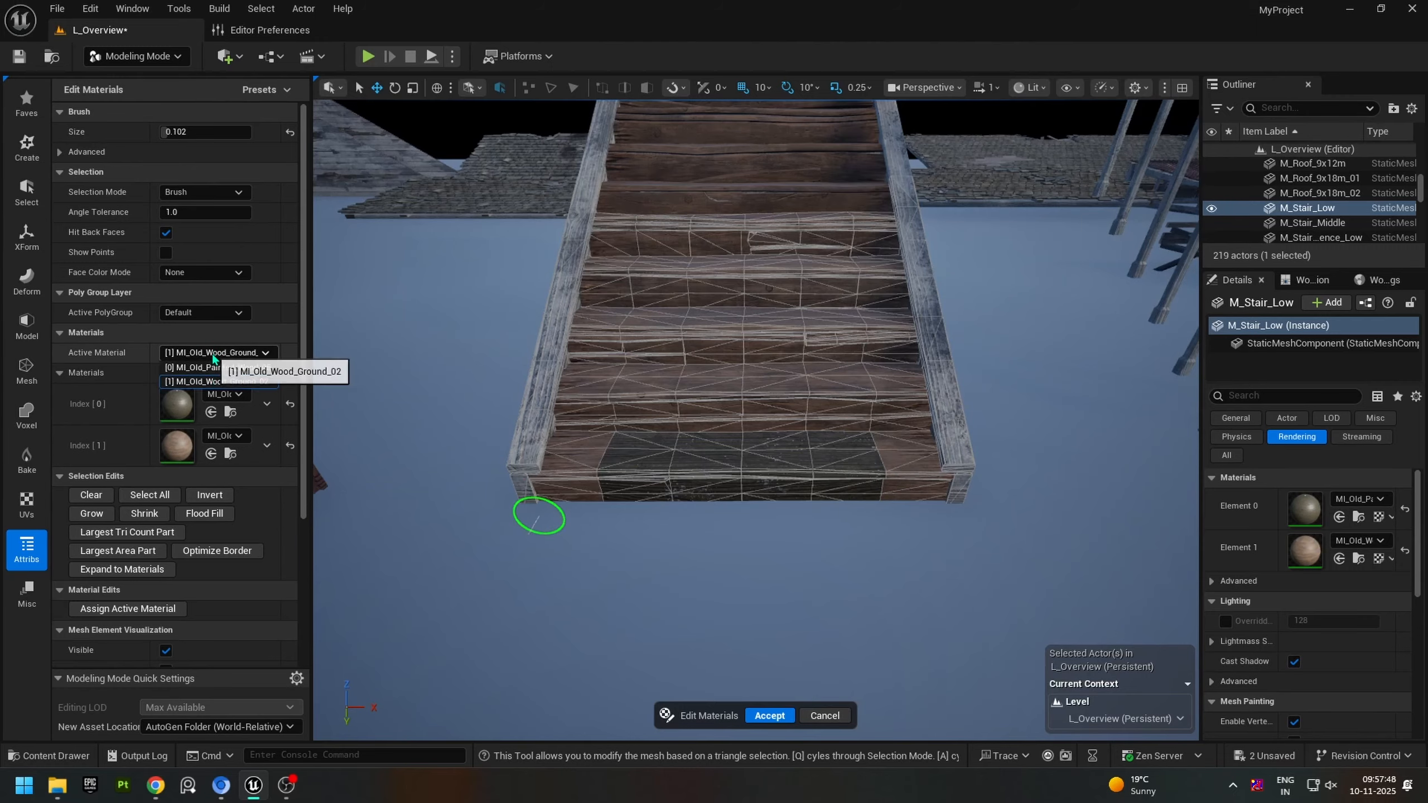
click(206, 383)
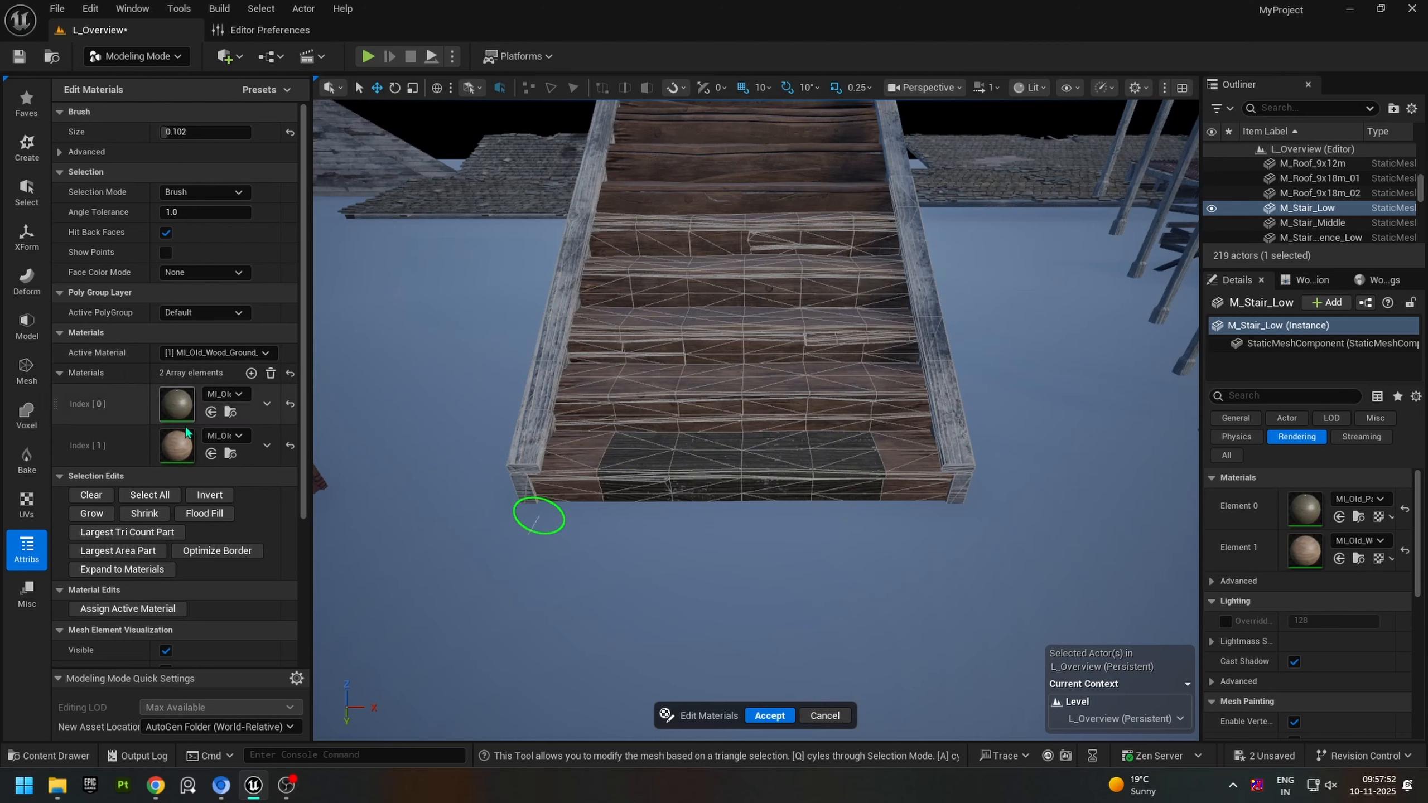
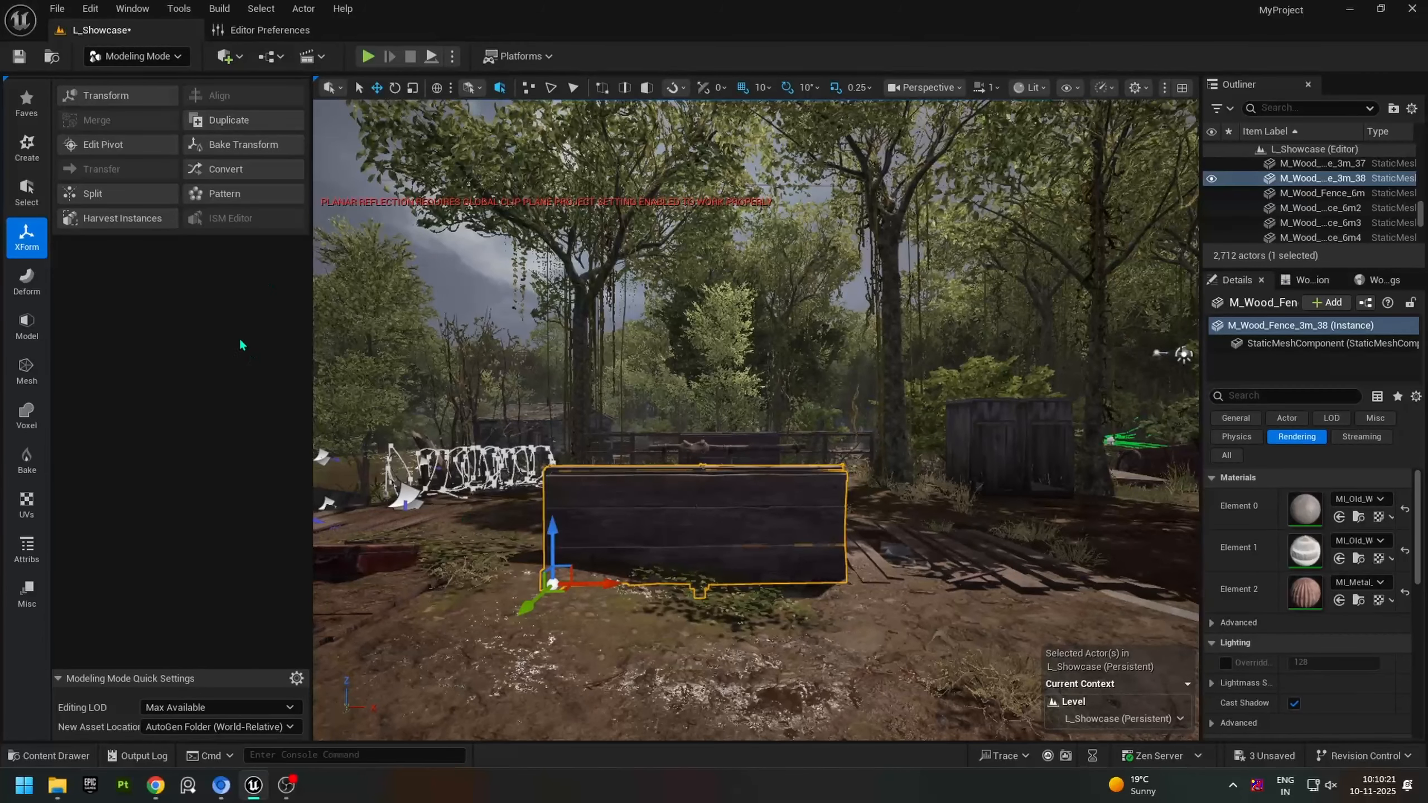
Step: Start the Pattern tool in Modeling mode on the selected wood fence, using the Line shape with XAxis direction
click(140, 58)
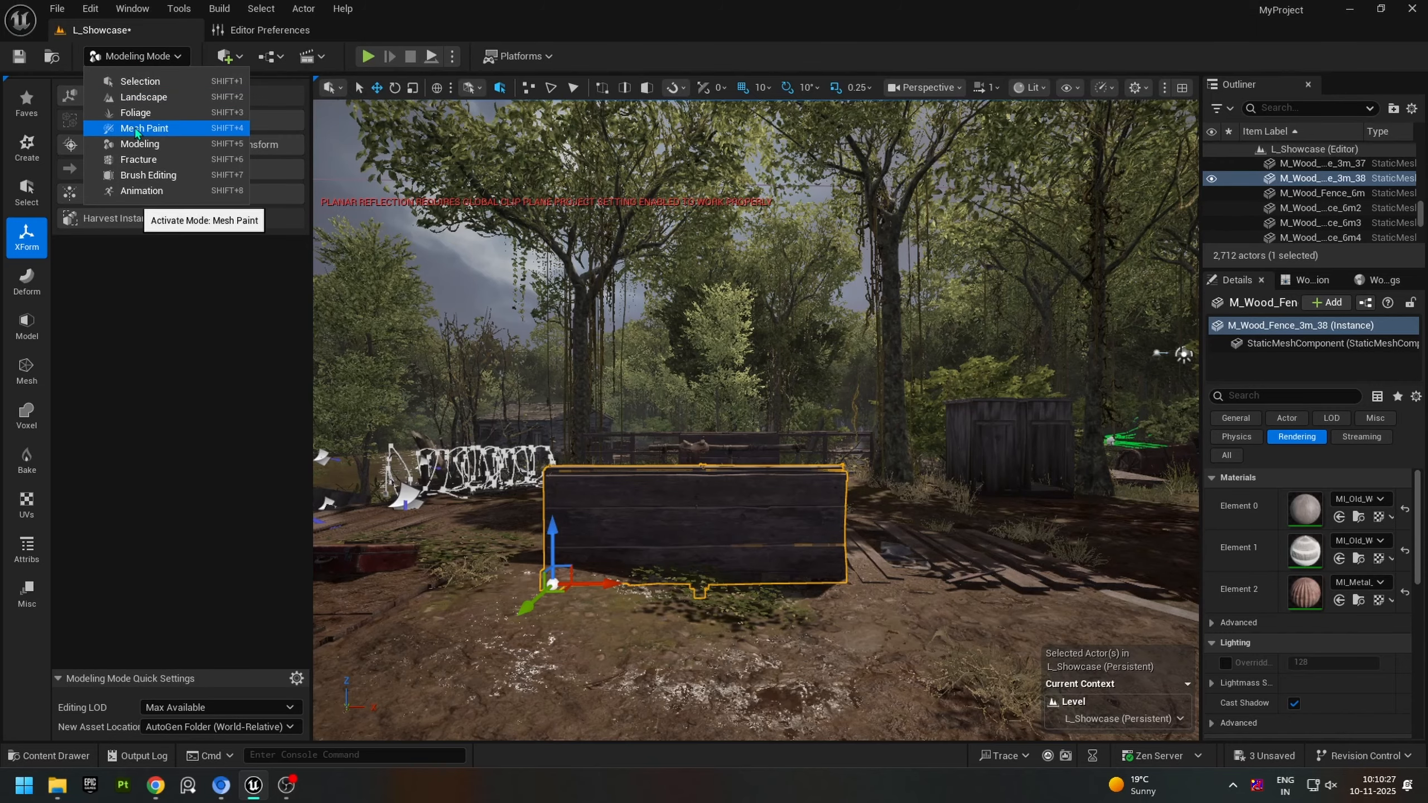
click(139, 145)
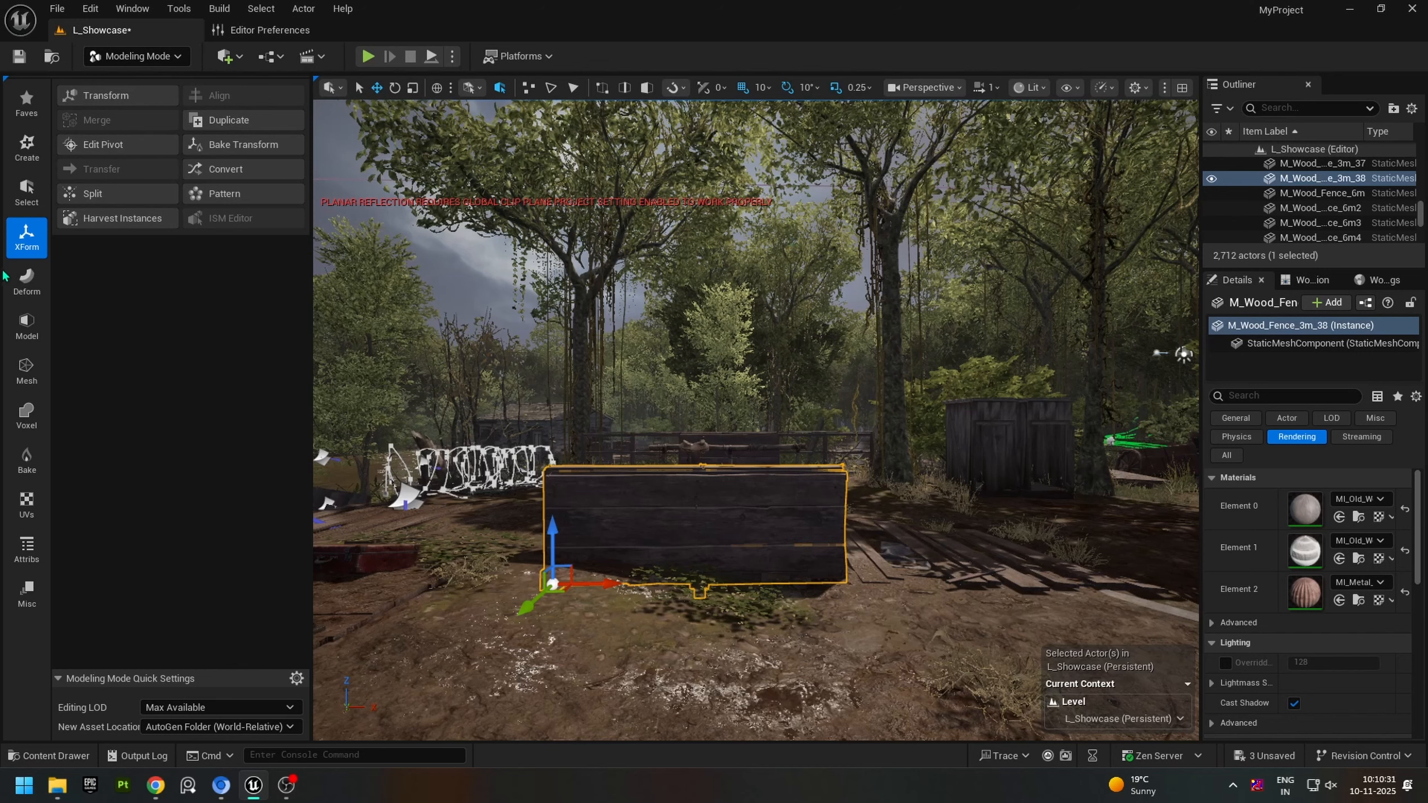
click(246, 201)
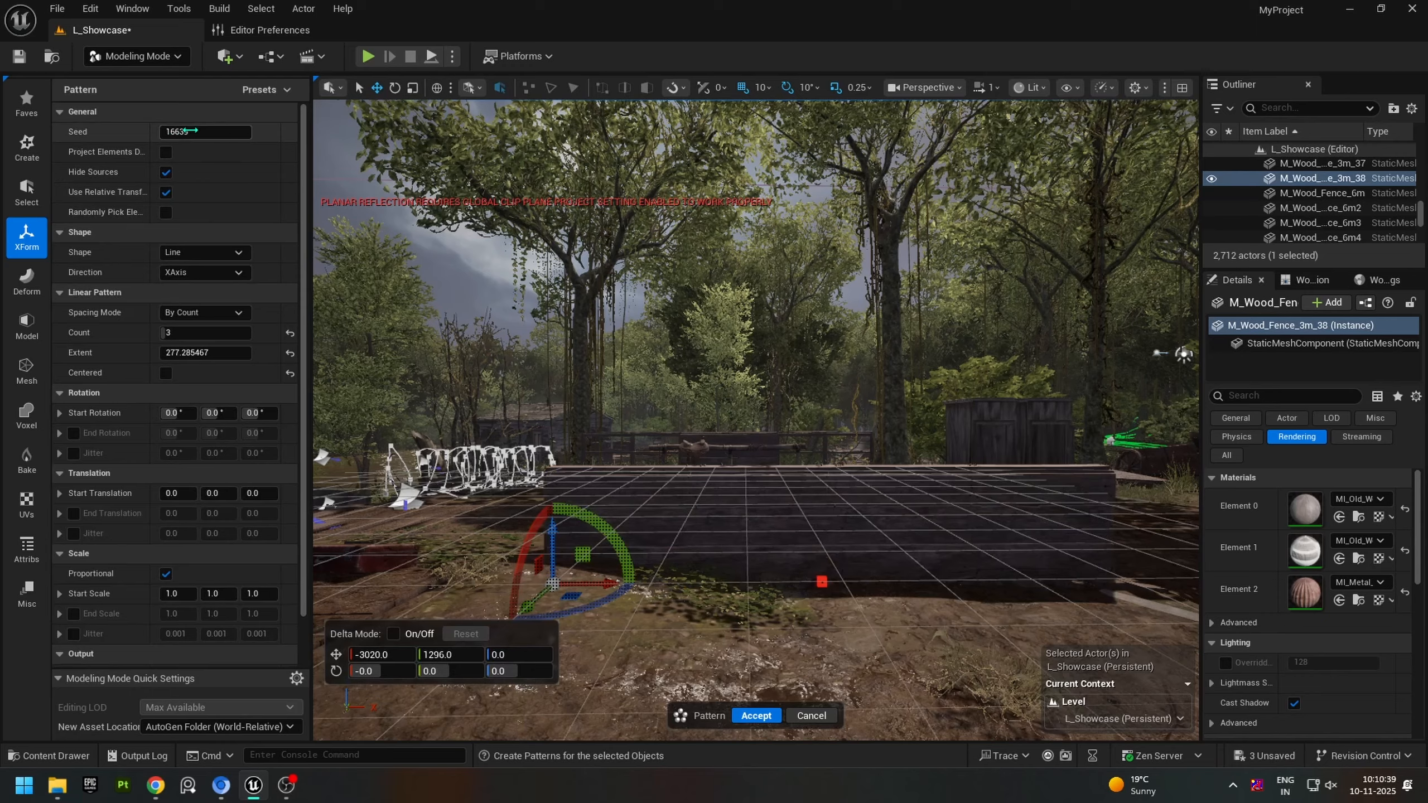
click(203, 273)
click(216, 281)
click(216, 275)
click(203, 288)
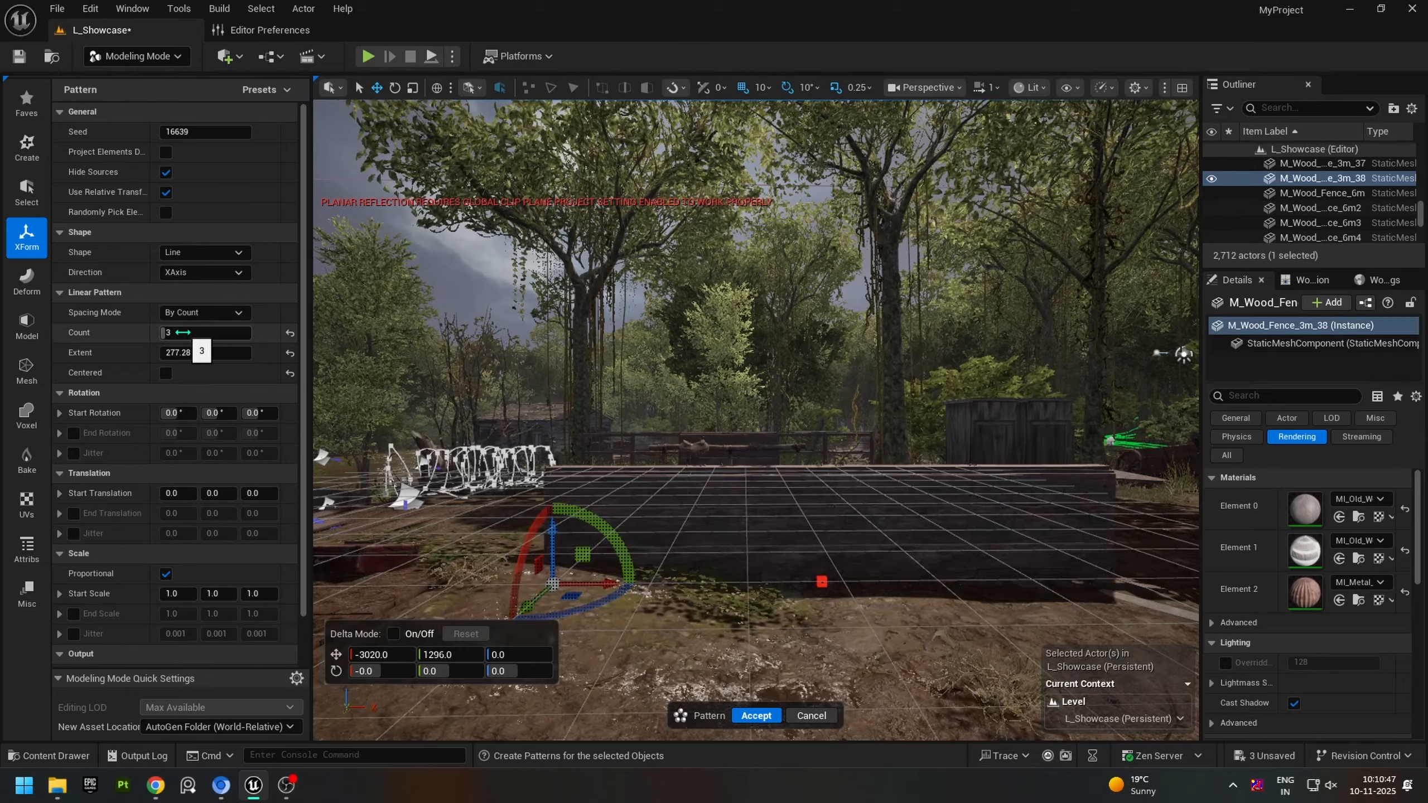
Step: Set the fence pattern's spacing mode to By Count, with a count of 10 and an extent of about 2661.54
click(202, 313)
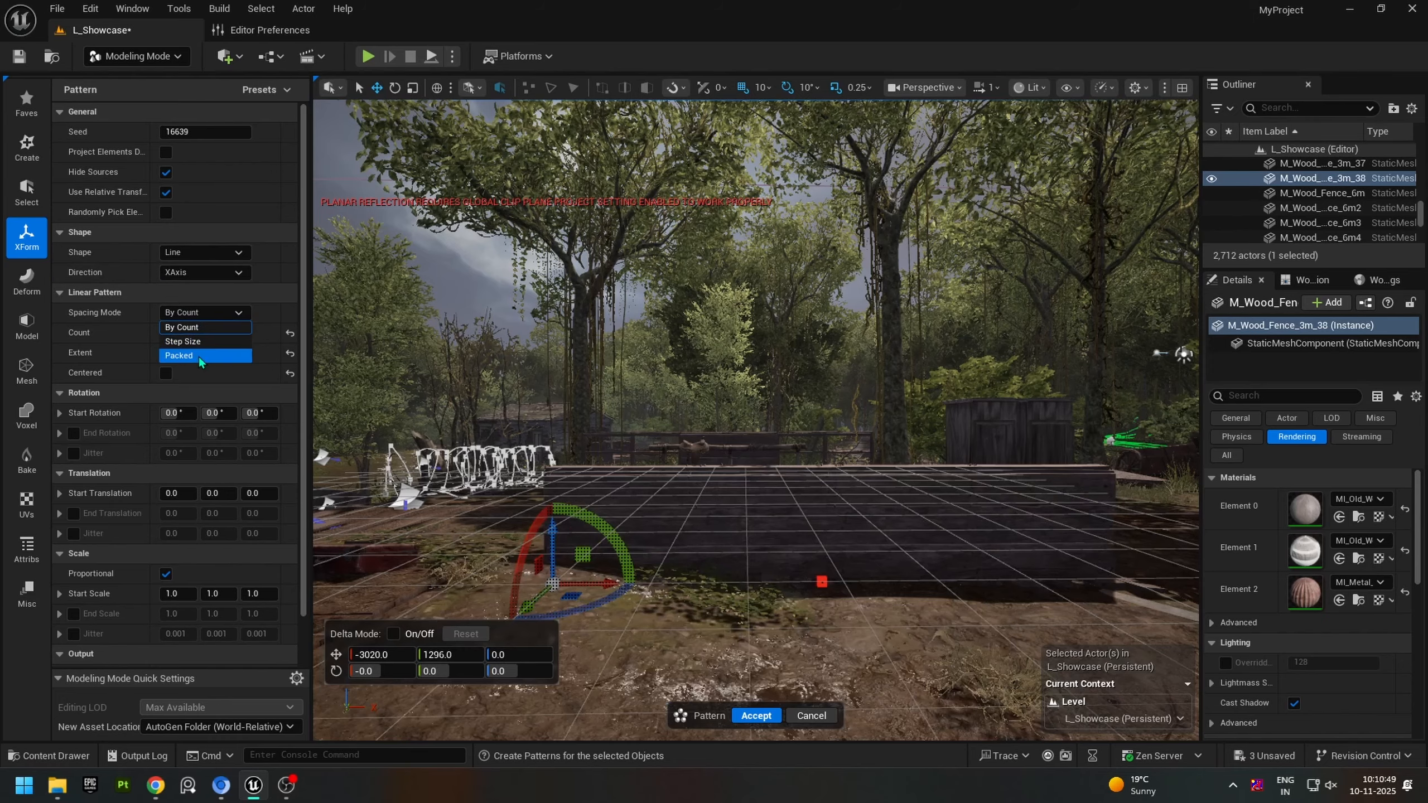
click(208, 327)
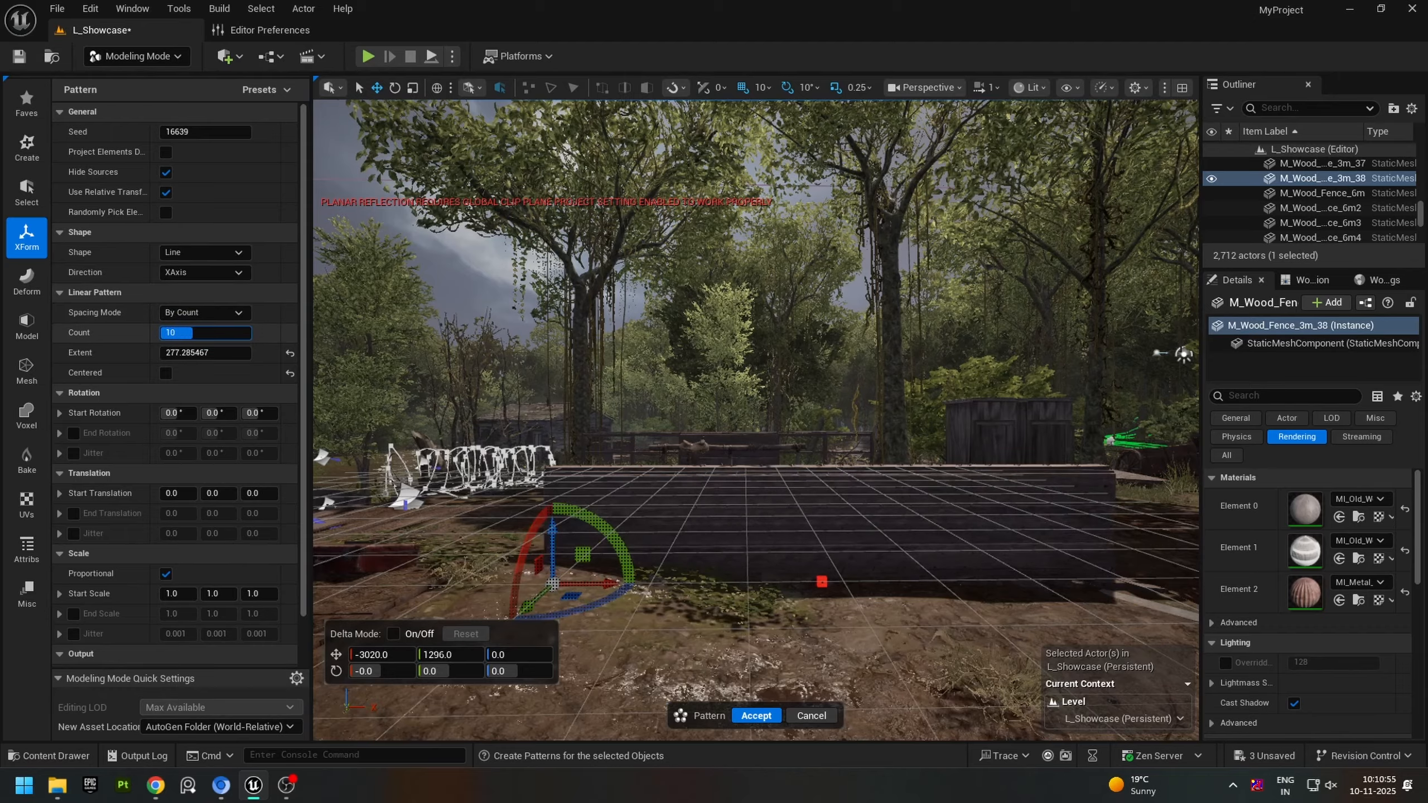
drag(204, 333, 383, 353)
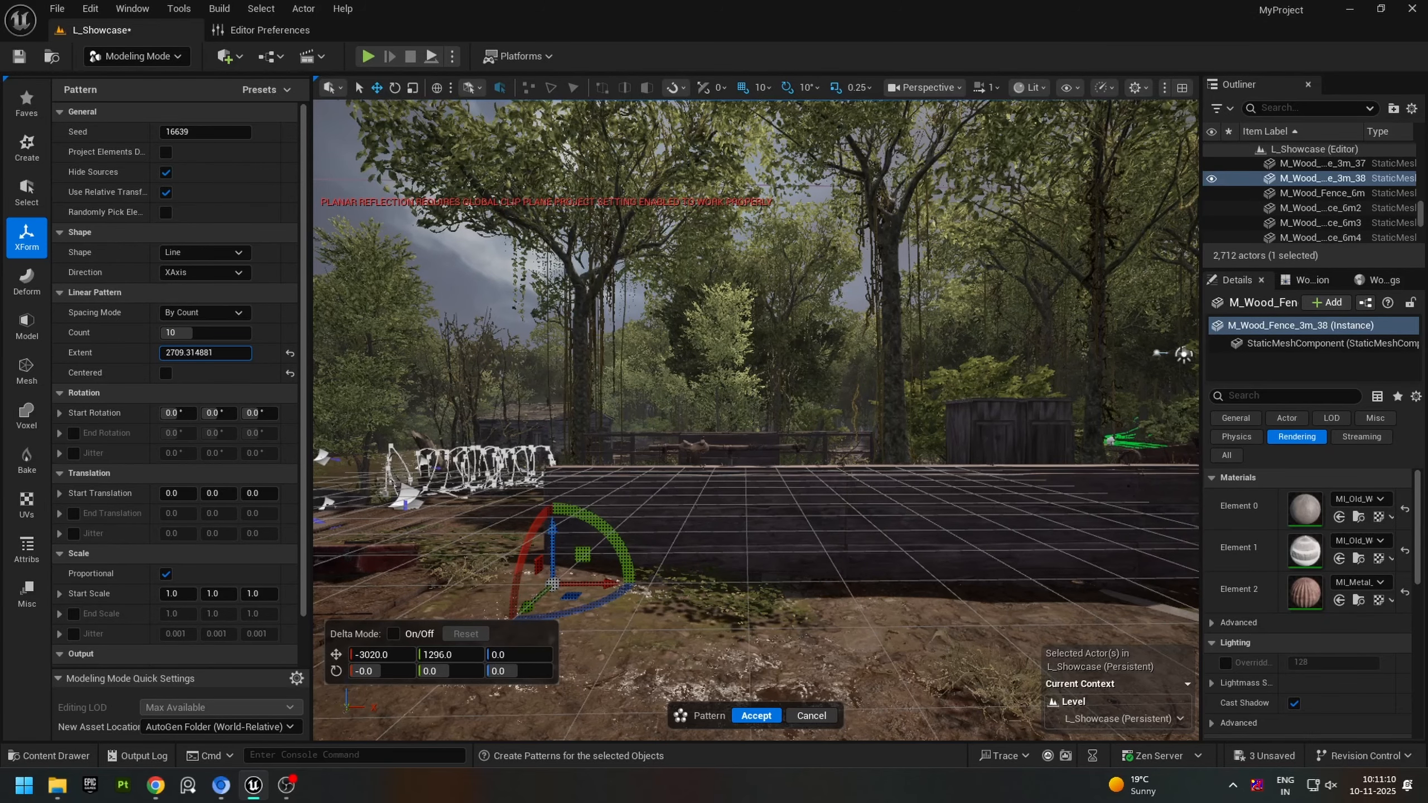
drag(382, 353, 377, 353)
Step: Try the Centered option on the fence pattern and leave it turned off
click(166, 373)
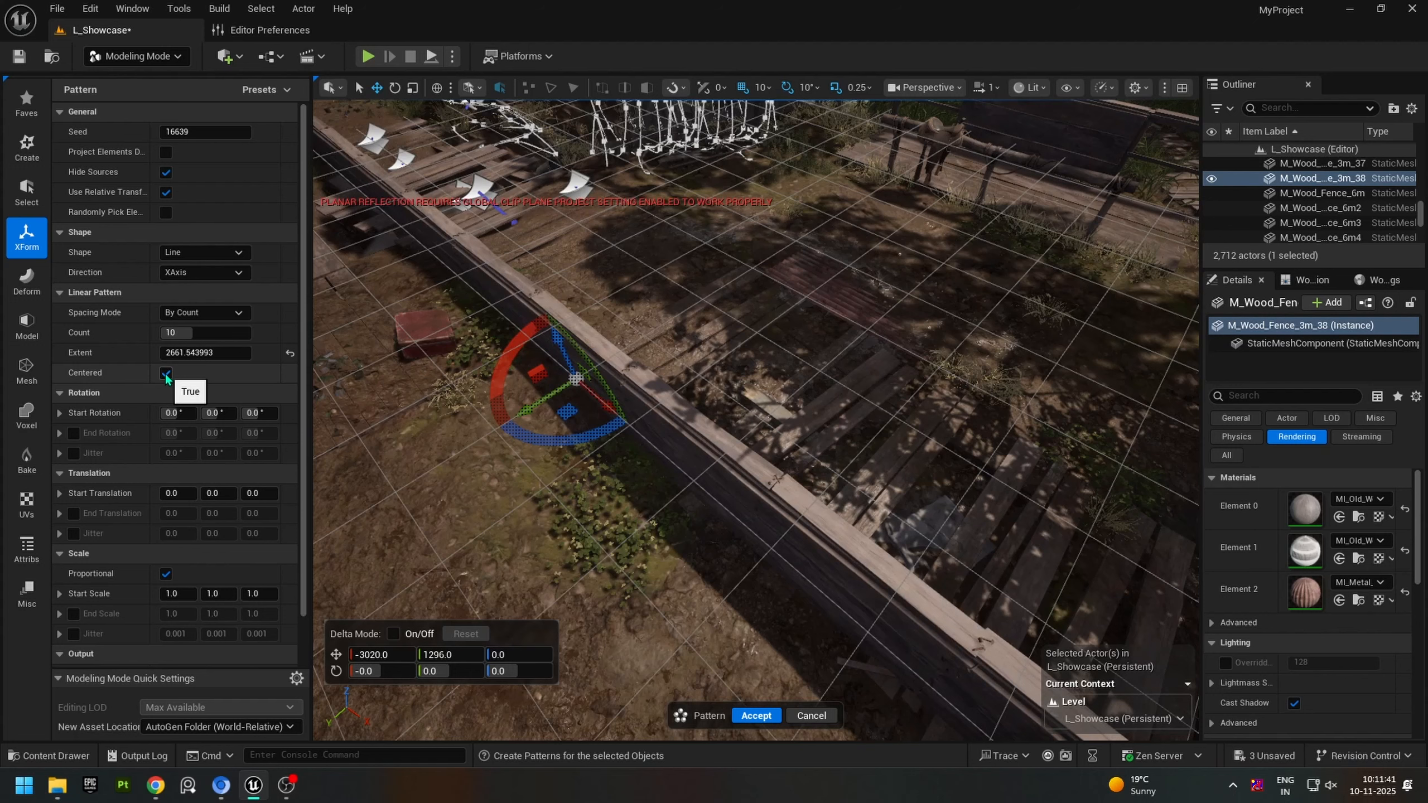
click(165, 374)
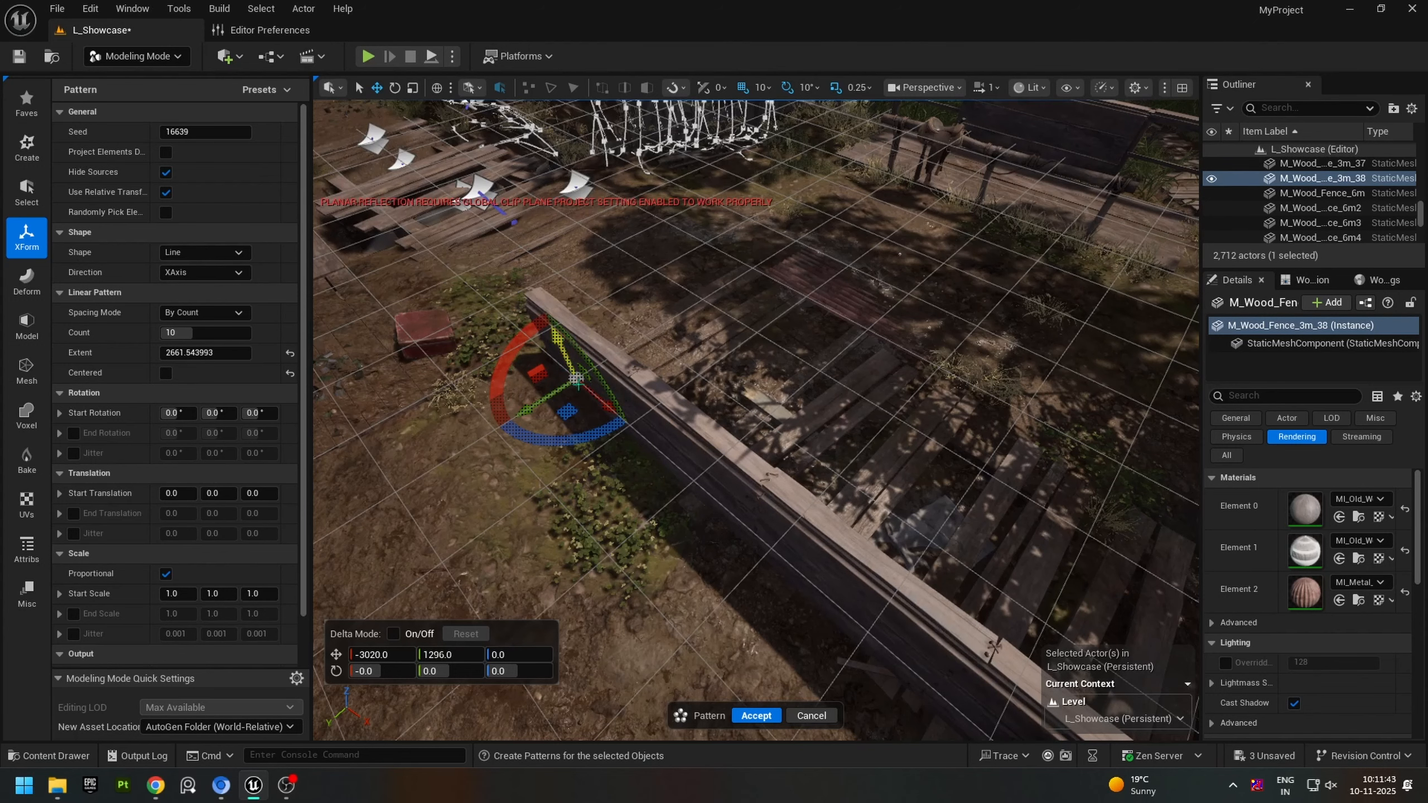
click(167, 376)
click(167, 376)
right_drag(544, 422, 546, 402)
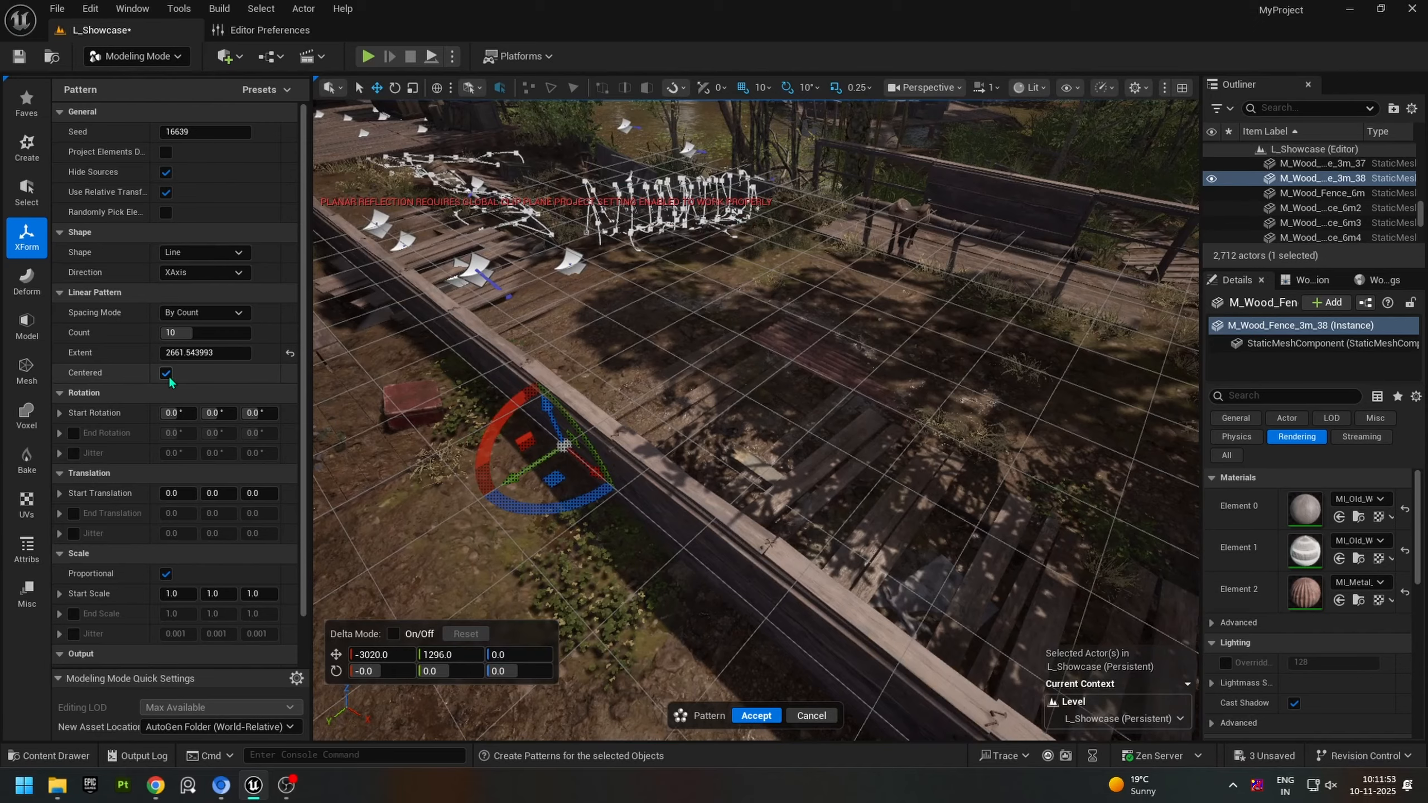
click(165, 374)
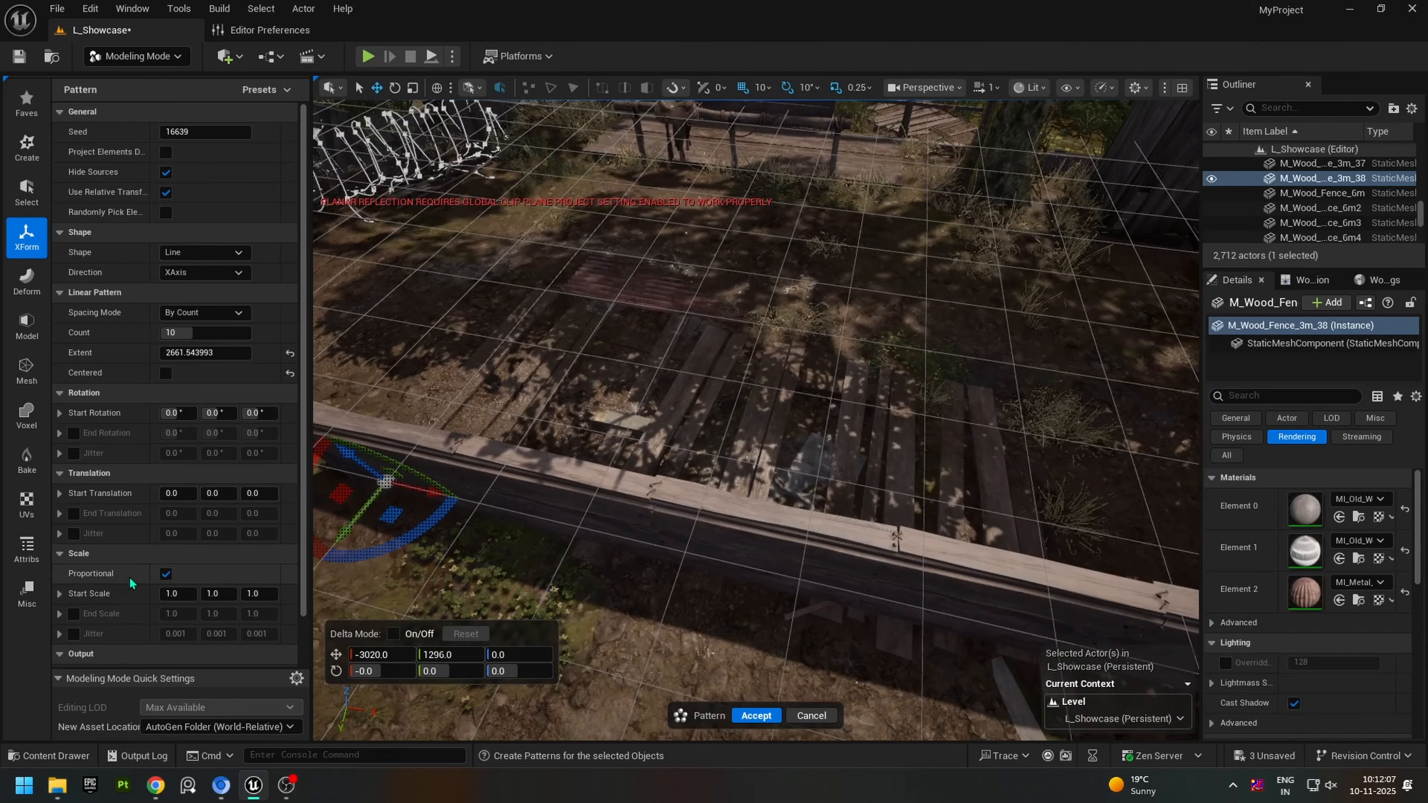
scroll(137, 574, down, 2)
scroll(138, 574, down, 1)
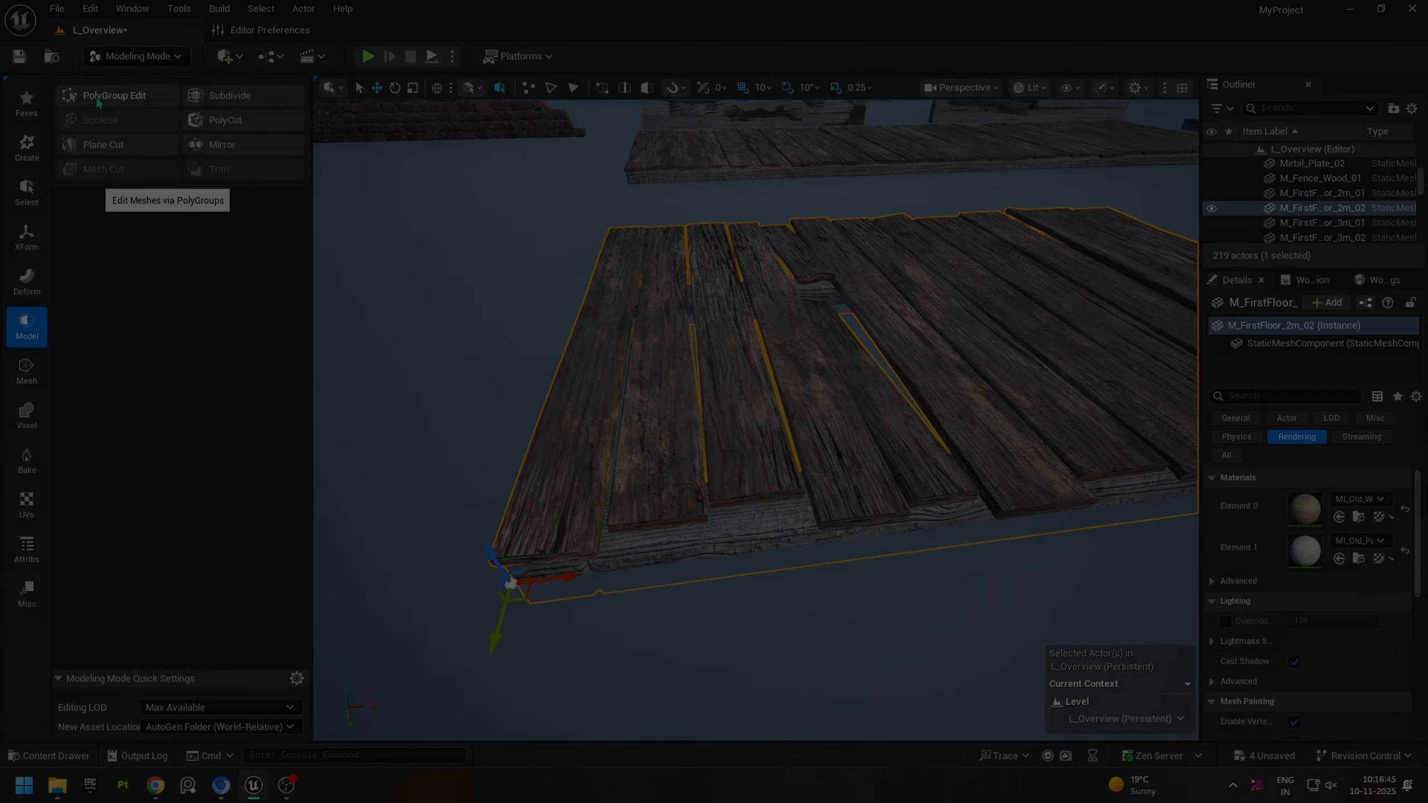
Step: Lattice-deform M_FirstFloor_2m_02 by moving the end edge's inner control points 10 units inward along X, and the middle ones another 10
click(27, 279)
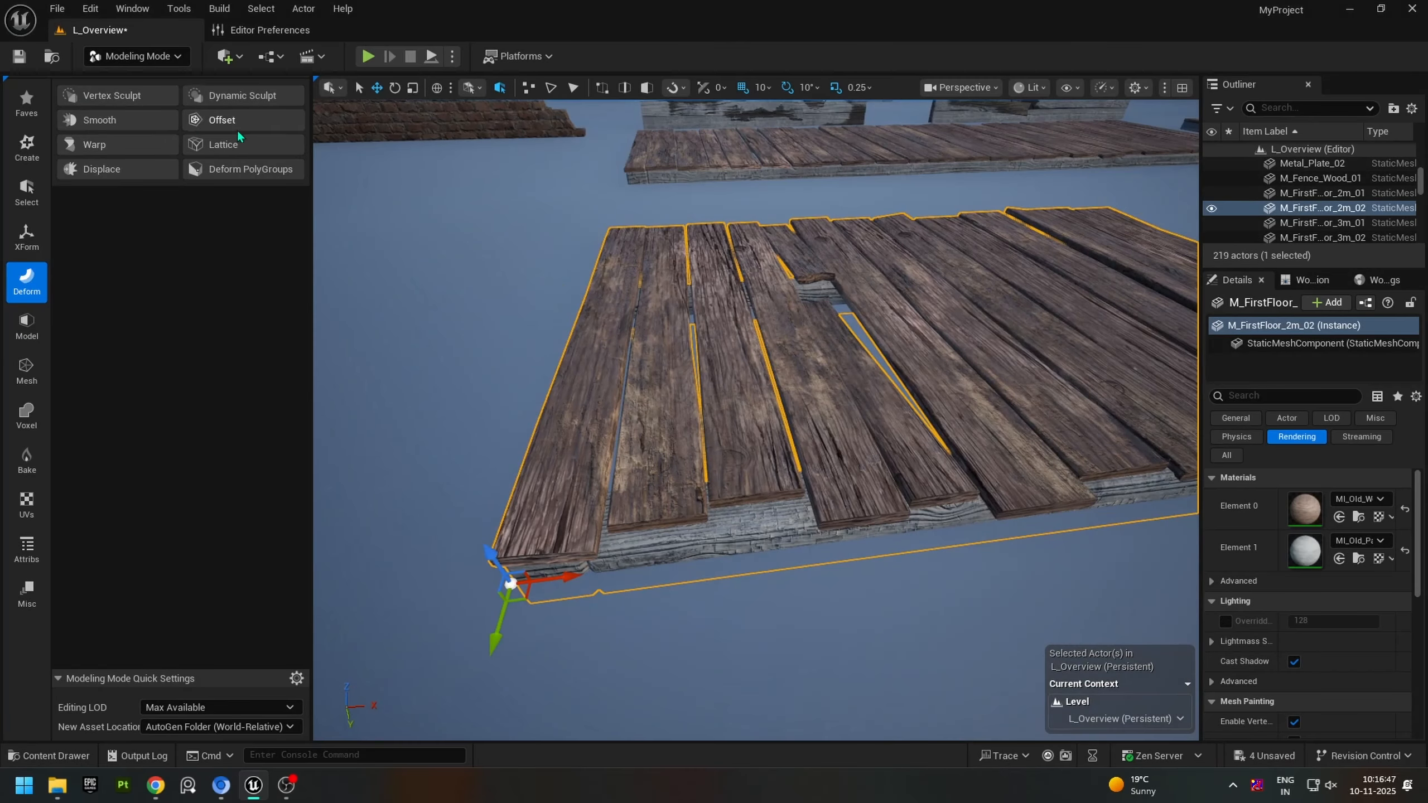
click(233, 139)
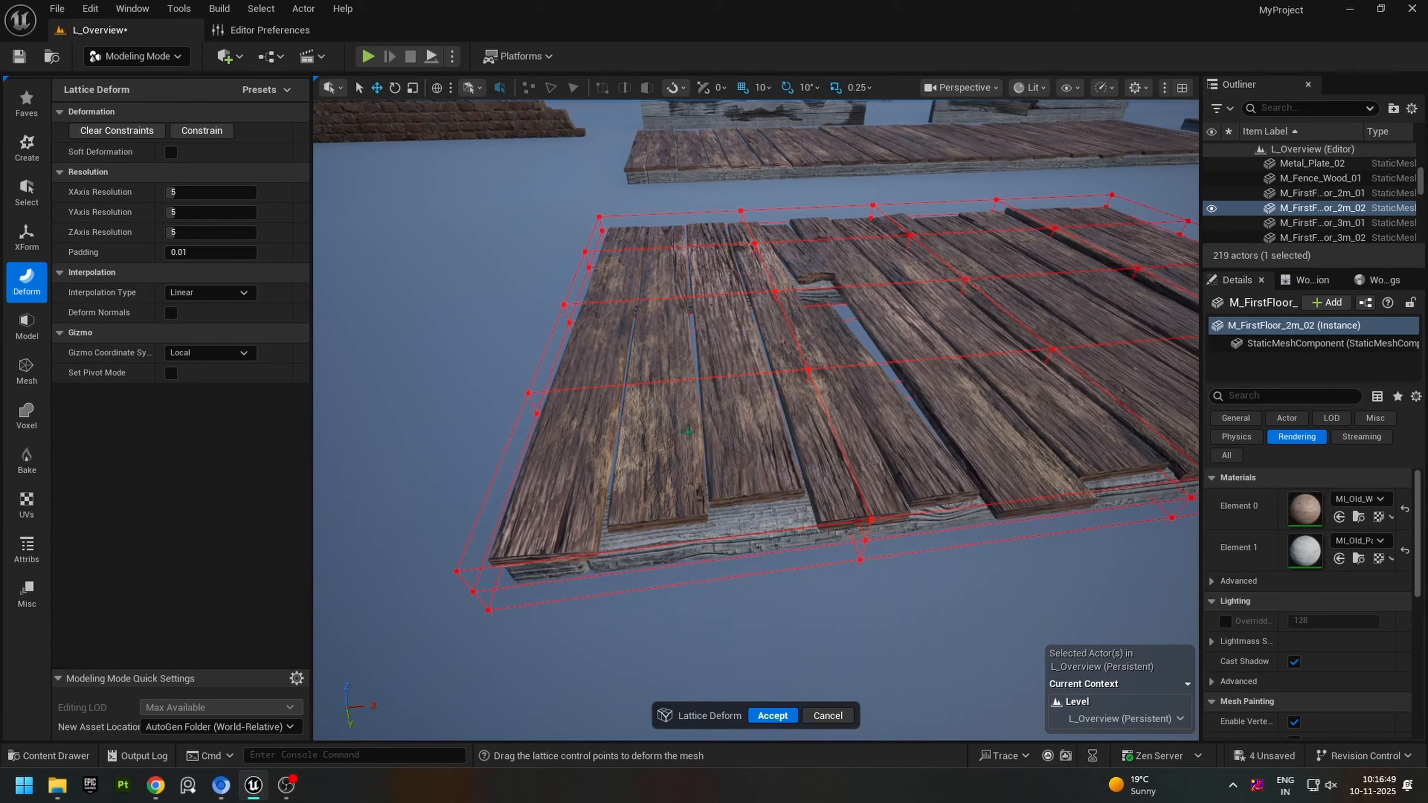
right_drag(761, 407, 967, 433)
right_drag(599, 406, 599, 406)
key(w)
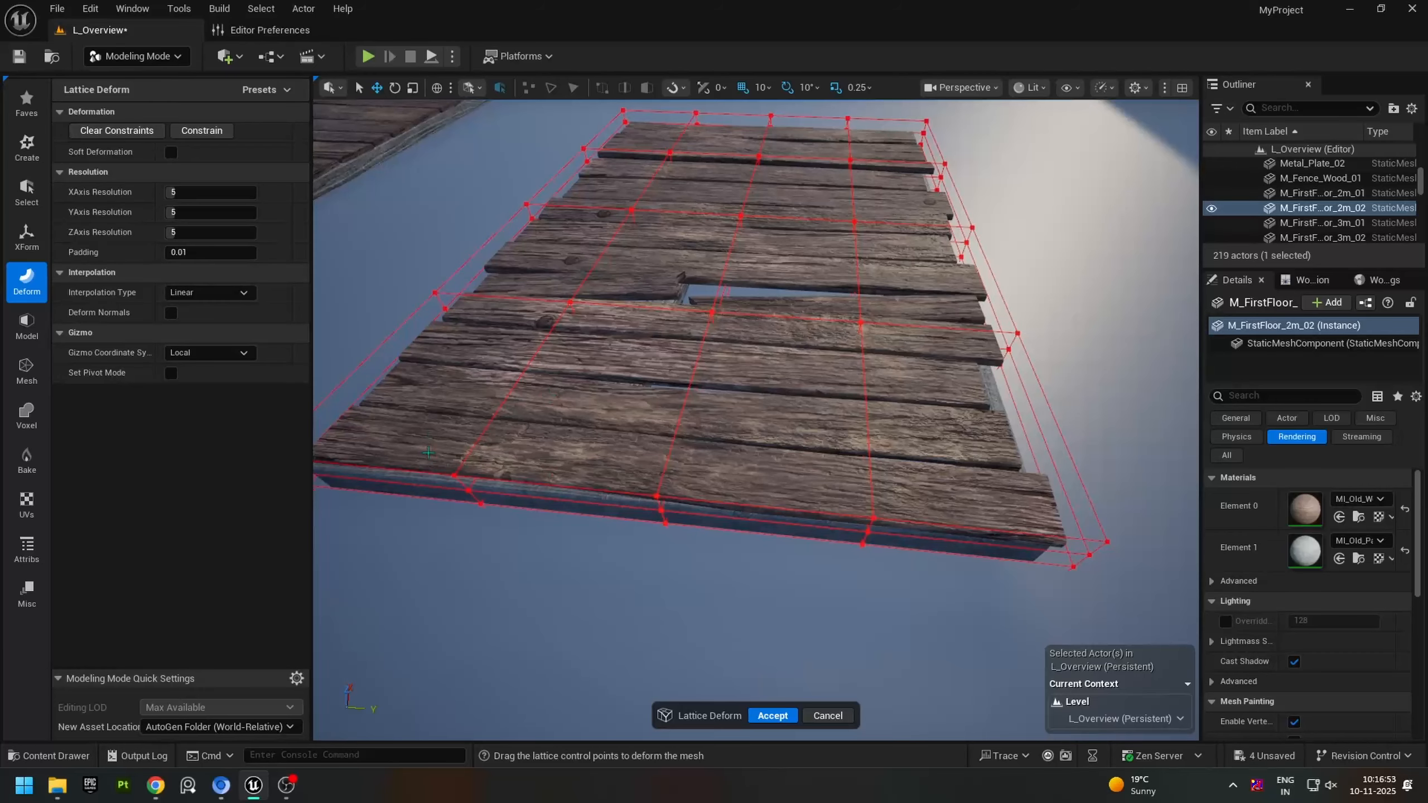
drag(441, 456, 896, 578)
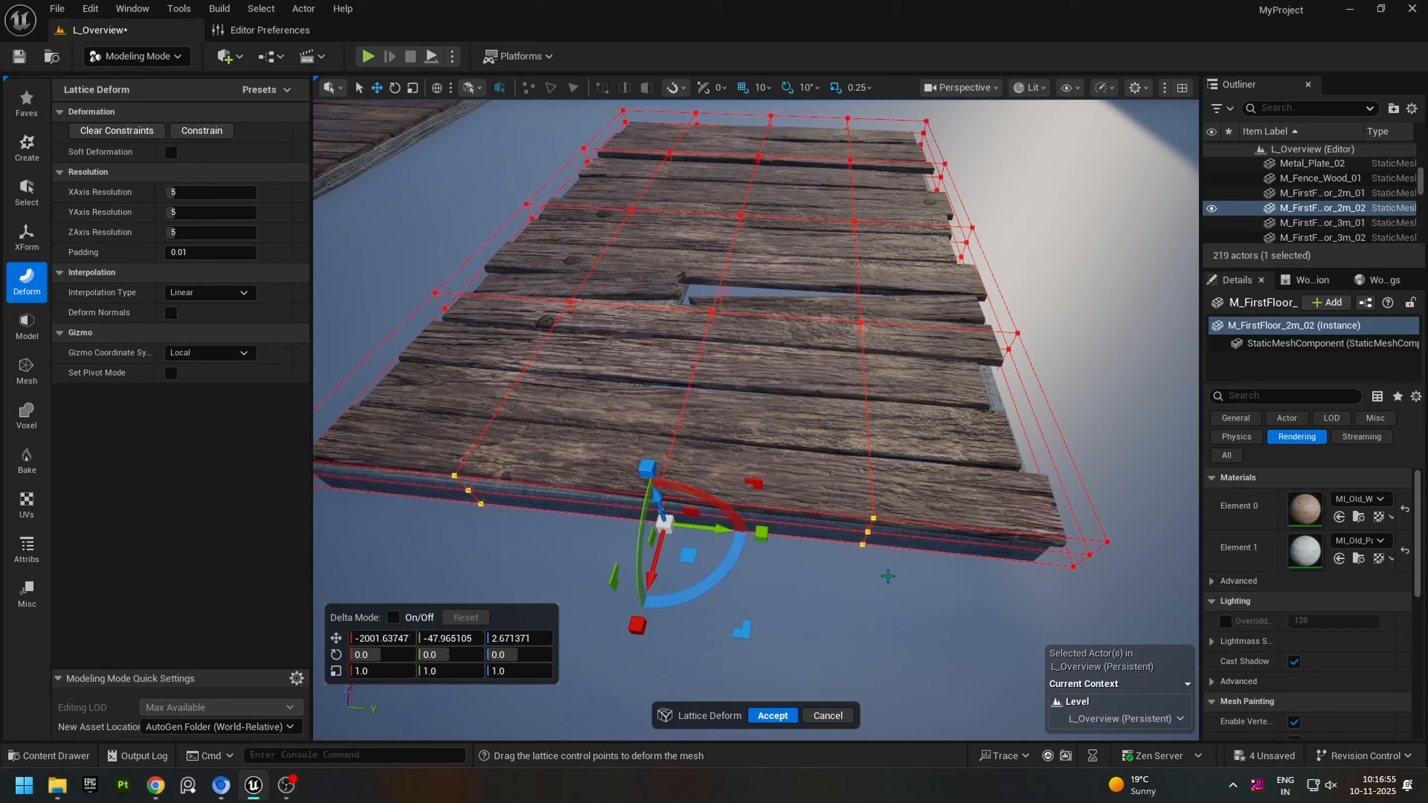
drag(655, 571, 664, 549)
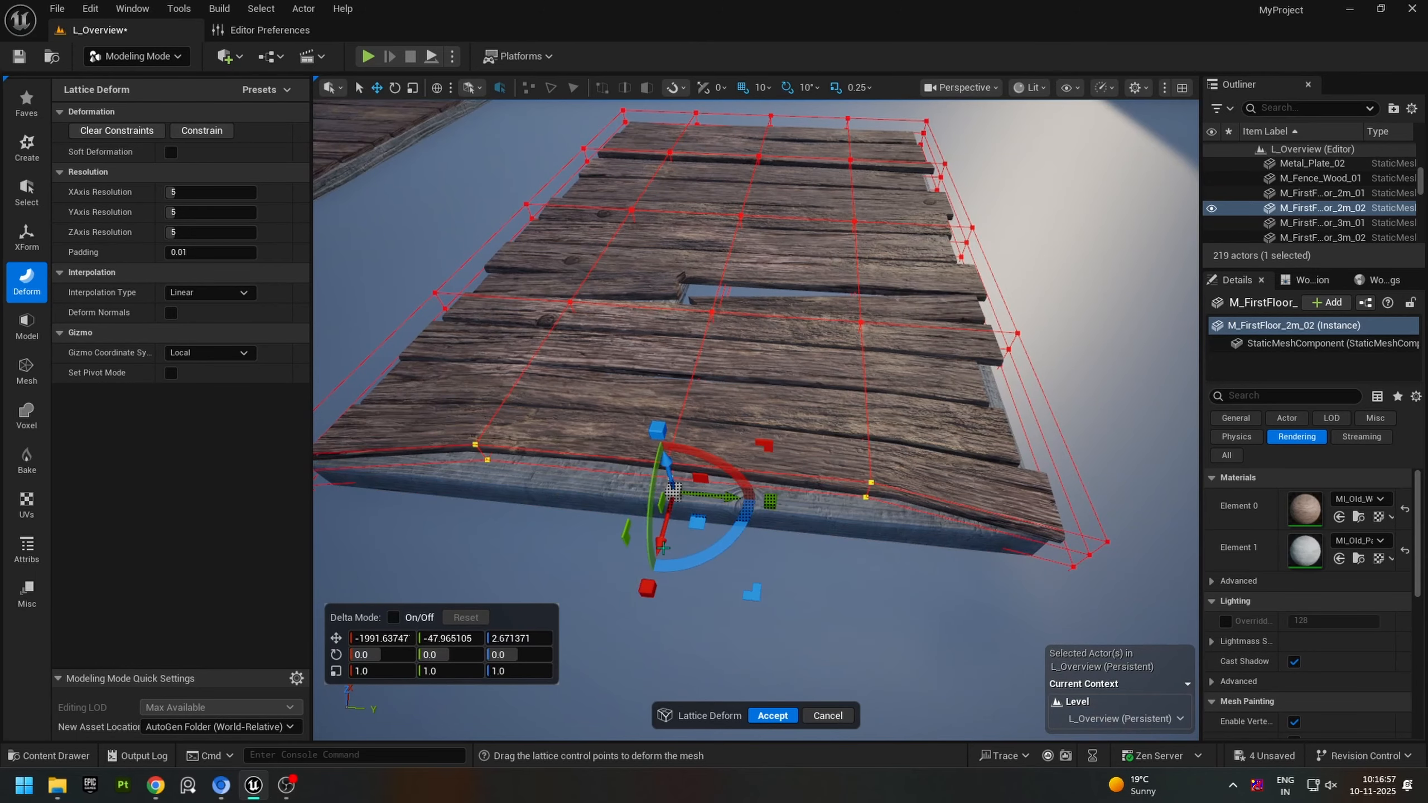
drag(703, 366, 667, 503)
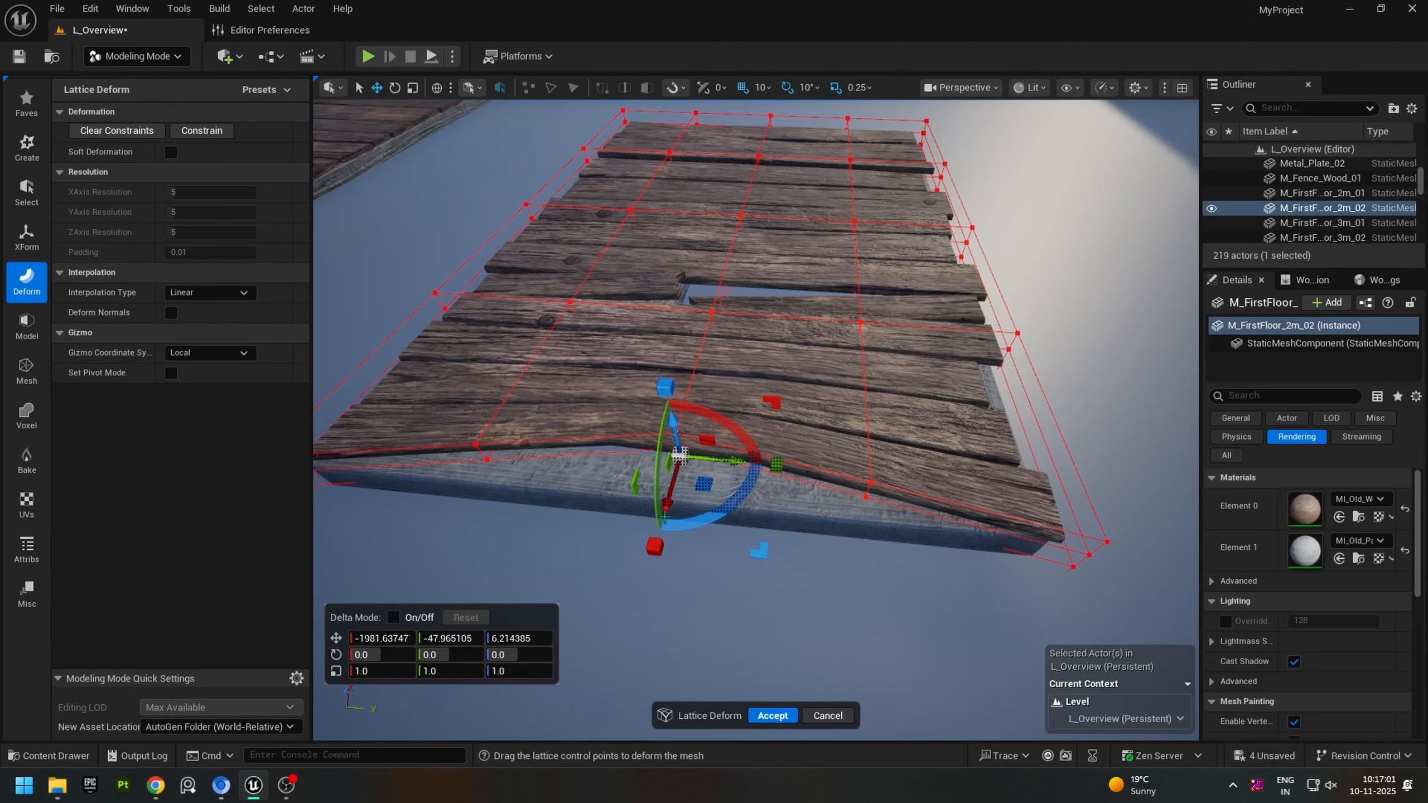
Step: Shift the middle control points of the lattice's next row slightly inward along X and accept the lattice deformation
right_drag(699, 412, 506, 422)
key(d)
click(801, 386)
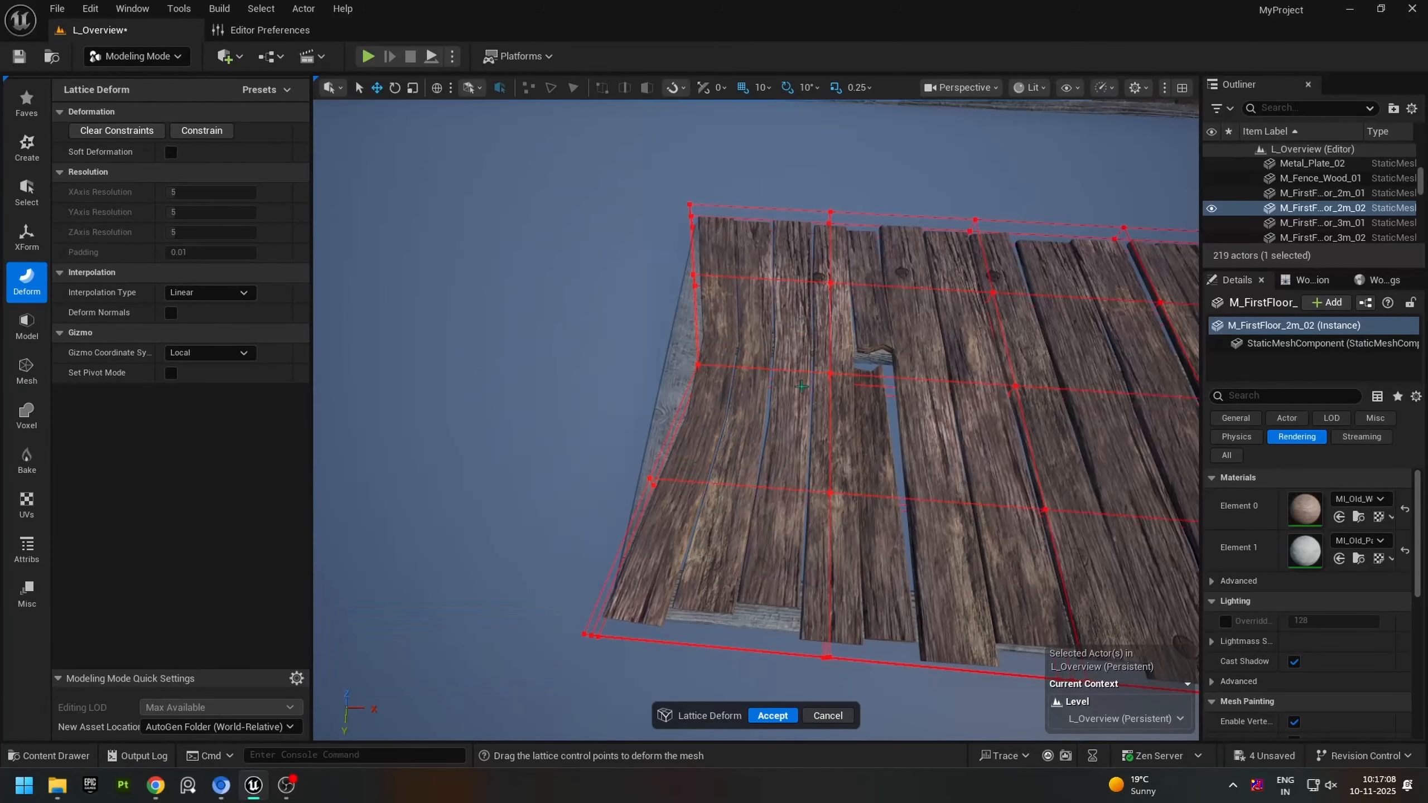
drag(815, 393, 848, 392)
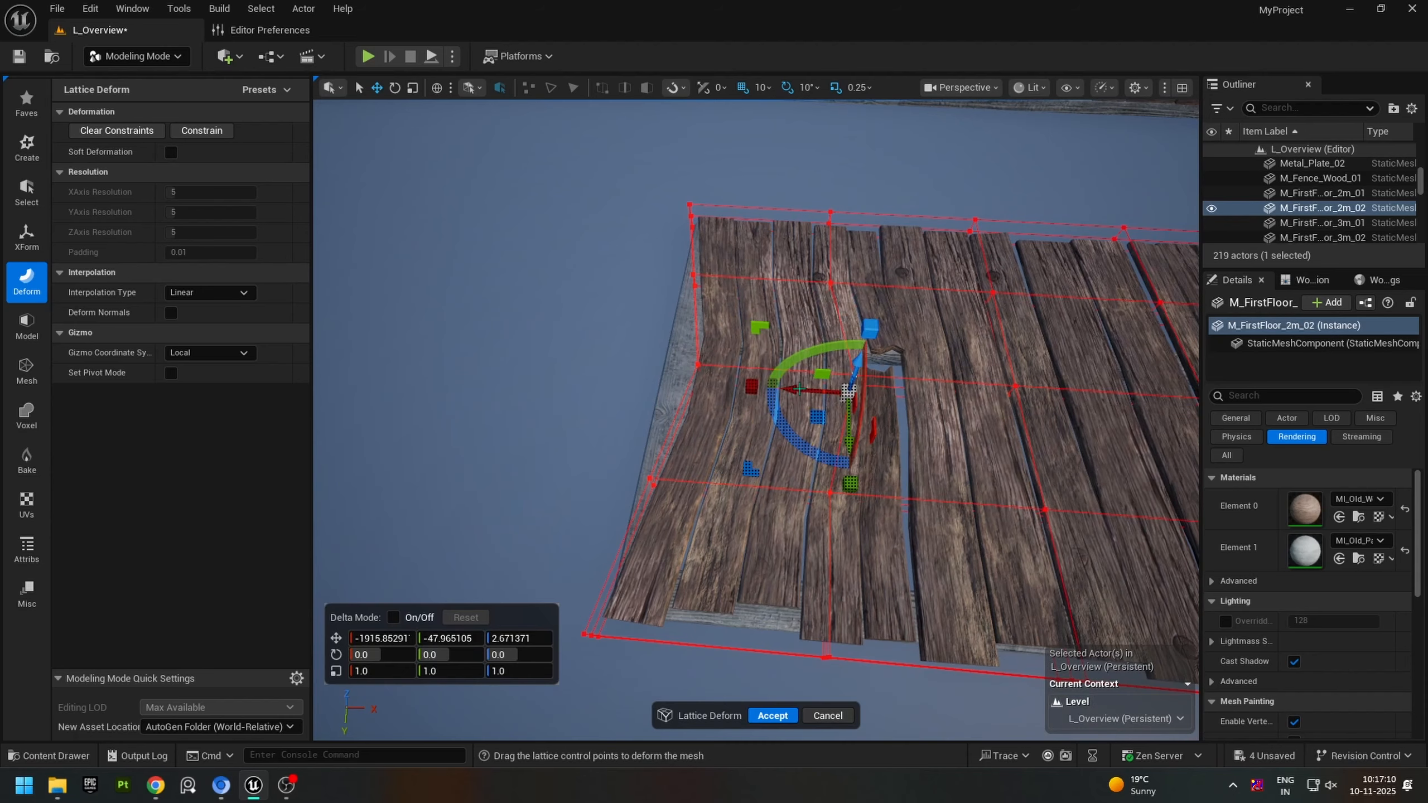
key(d)
right_drag(1023, 472, 860, 445)
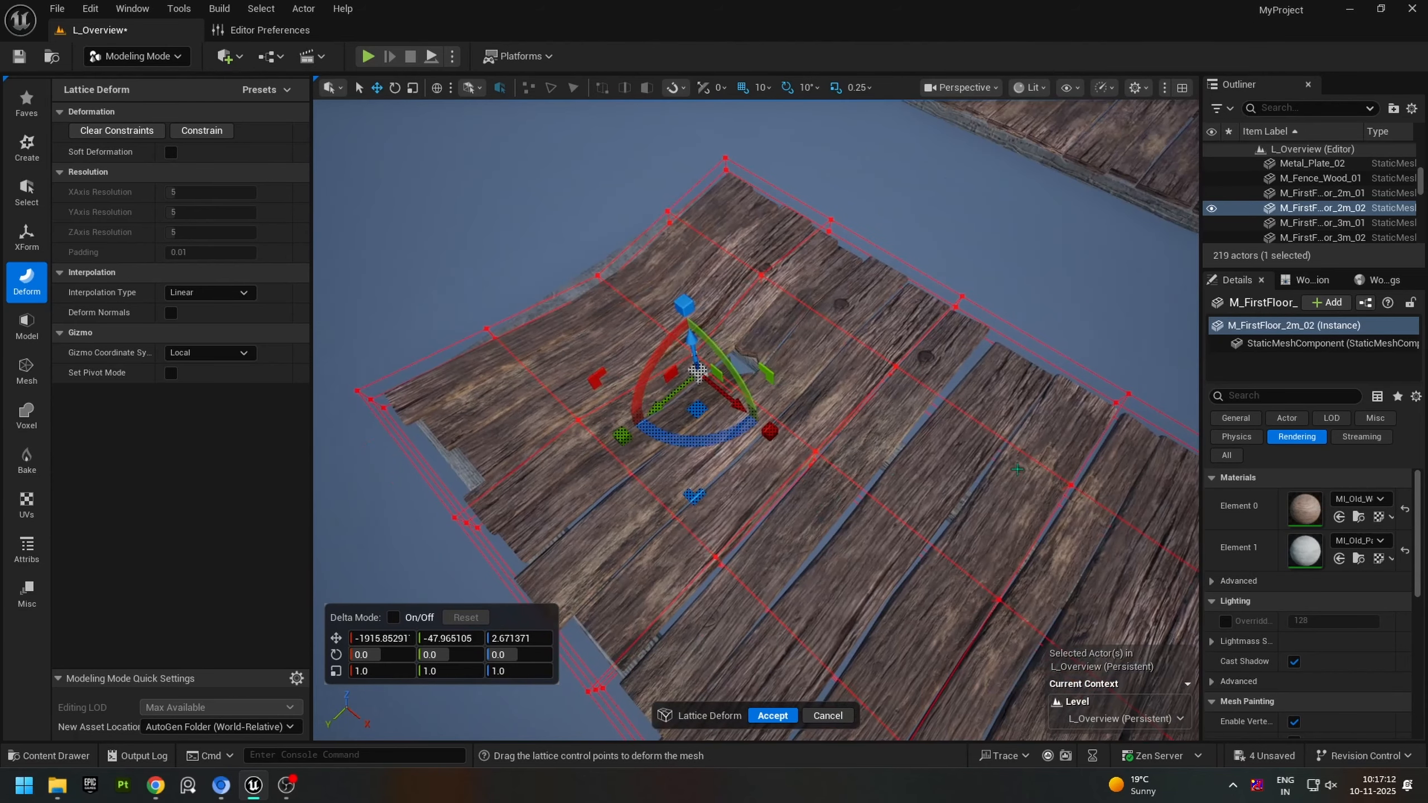
click(1022, 471)
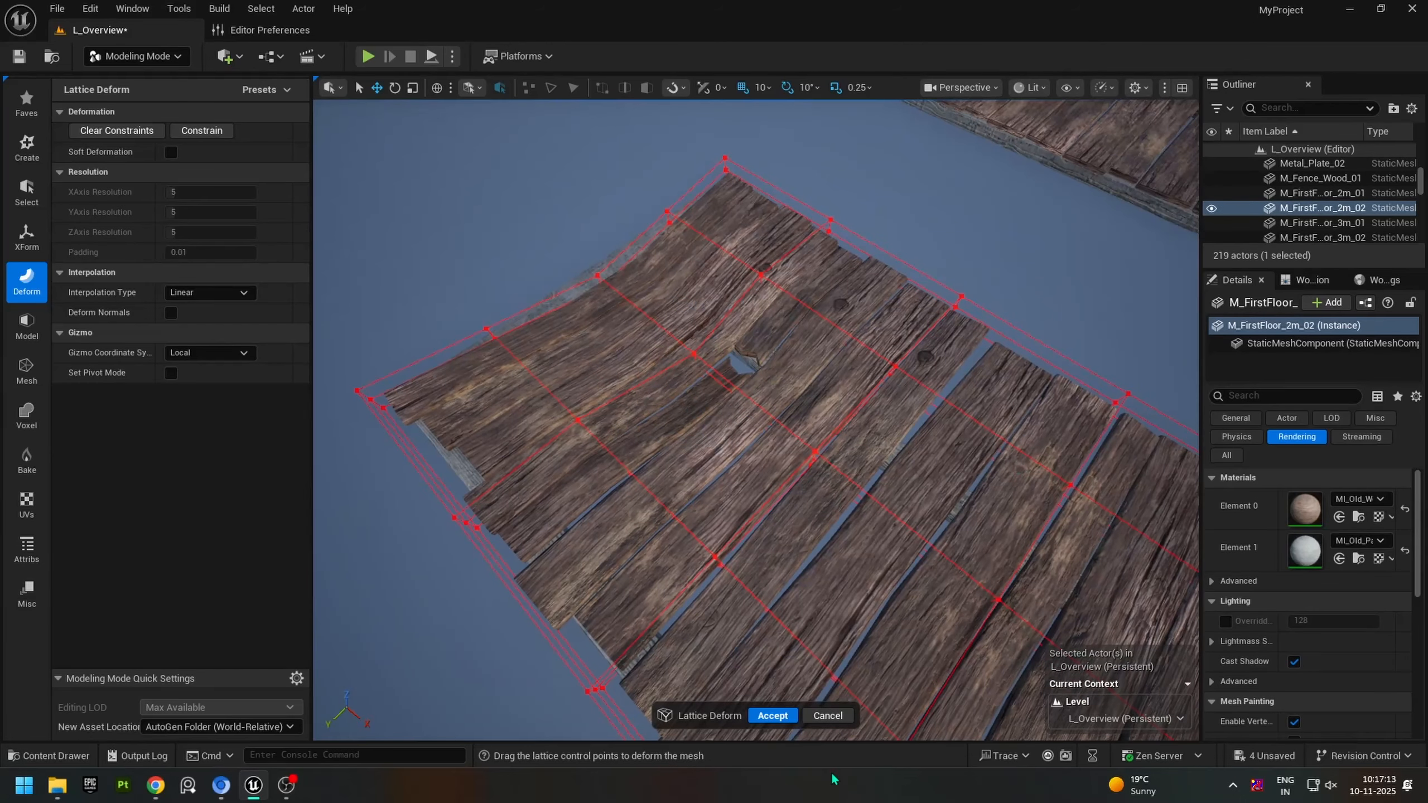
click(772, 715)
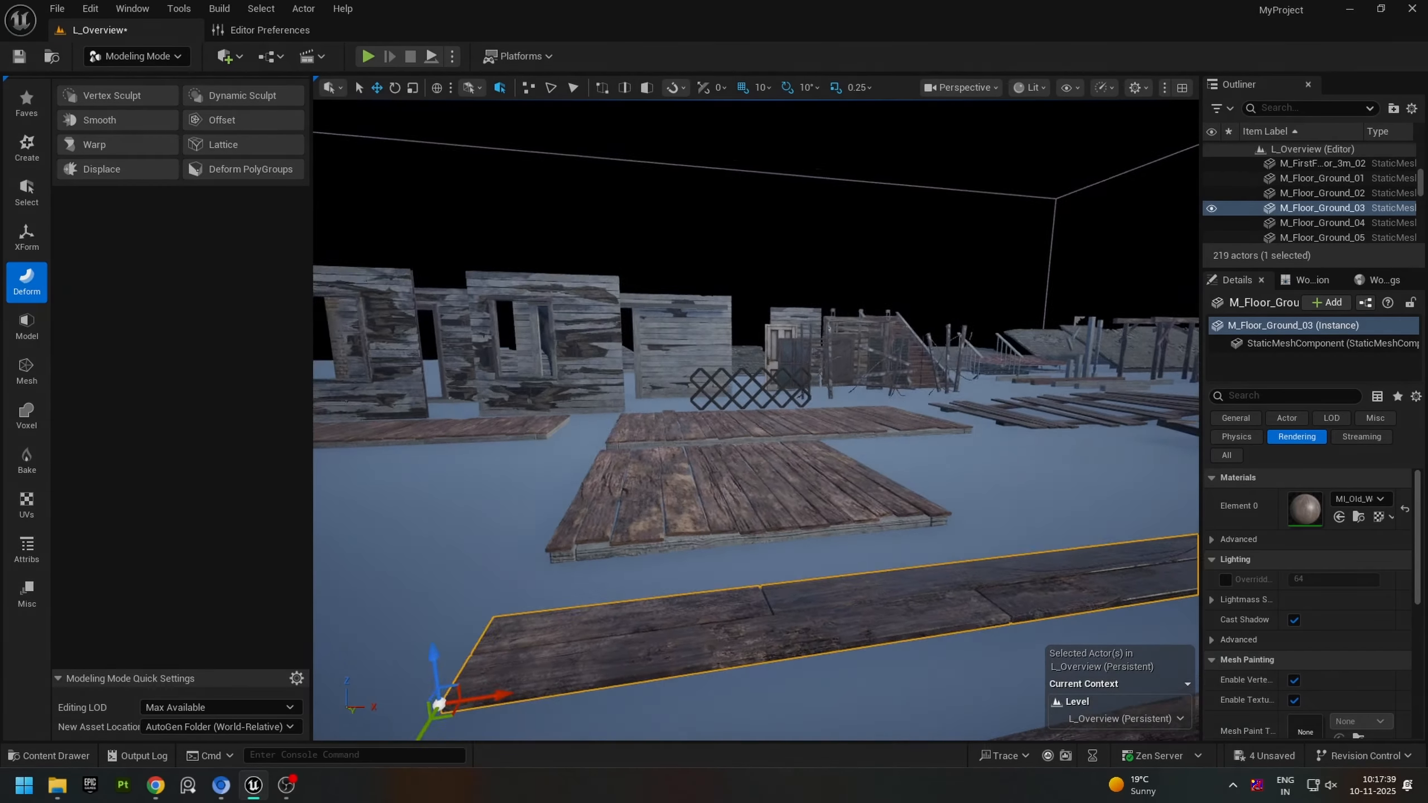
Step: Start a Space Warp on M_Floor_Ground_03 and set its operation type to Flare/Squish
right_drag(651, 505, 617, 505)
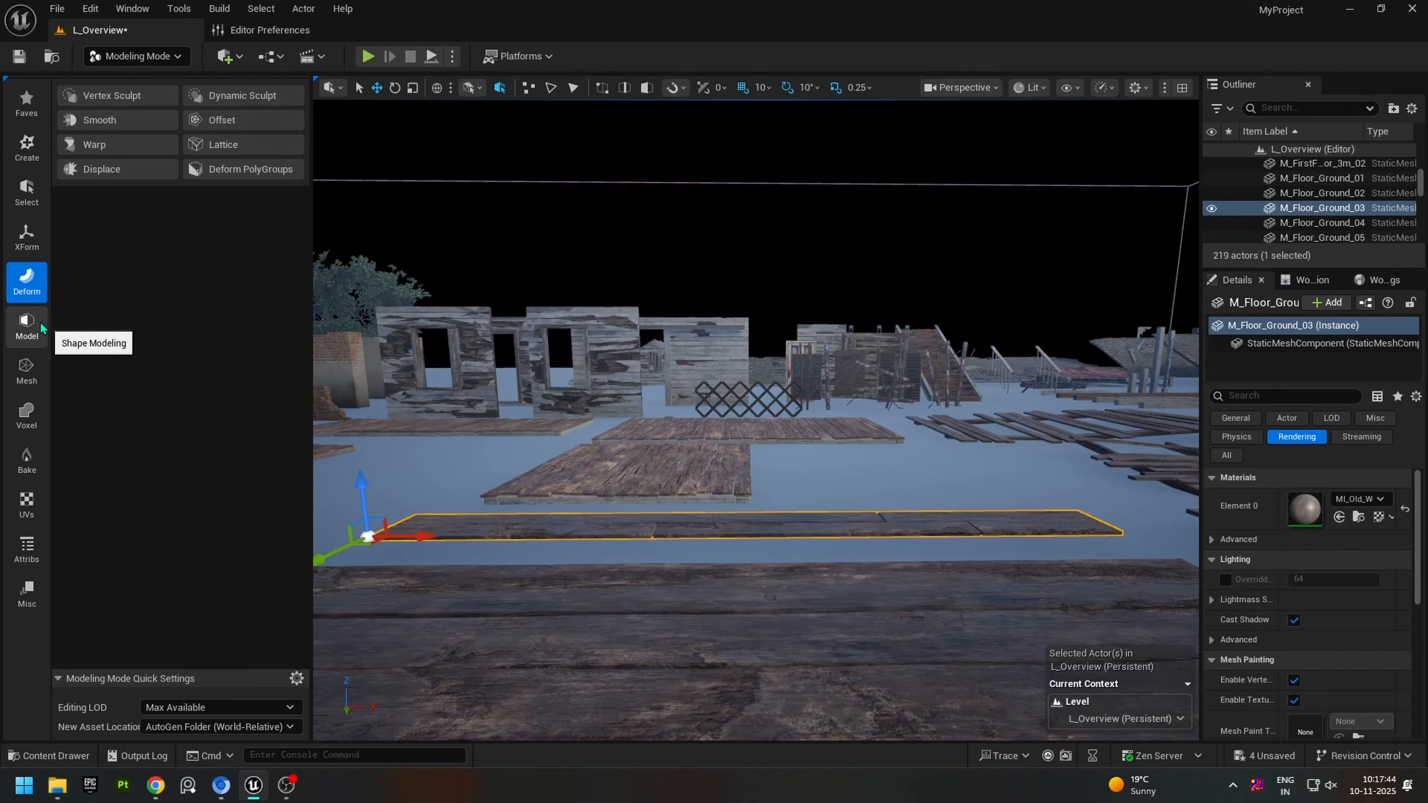
click(104, 152)
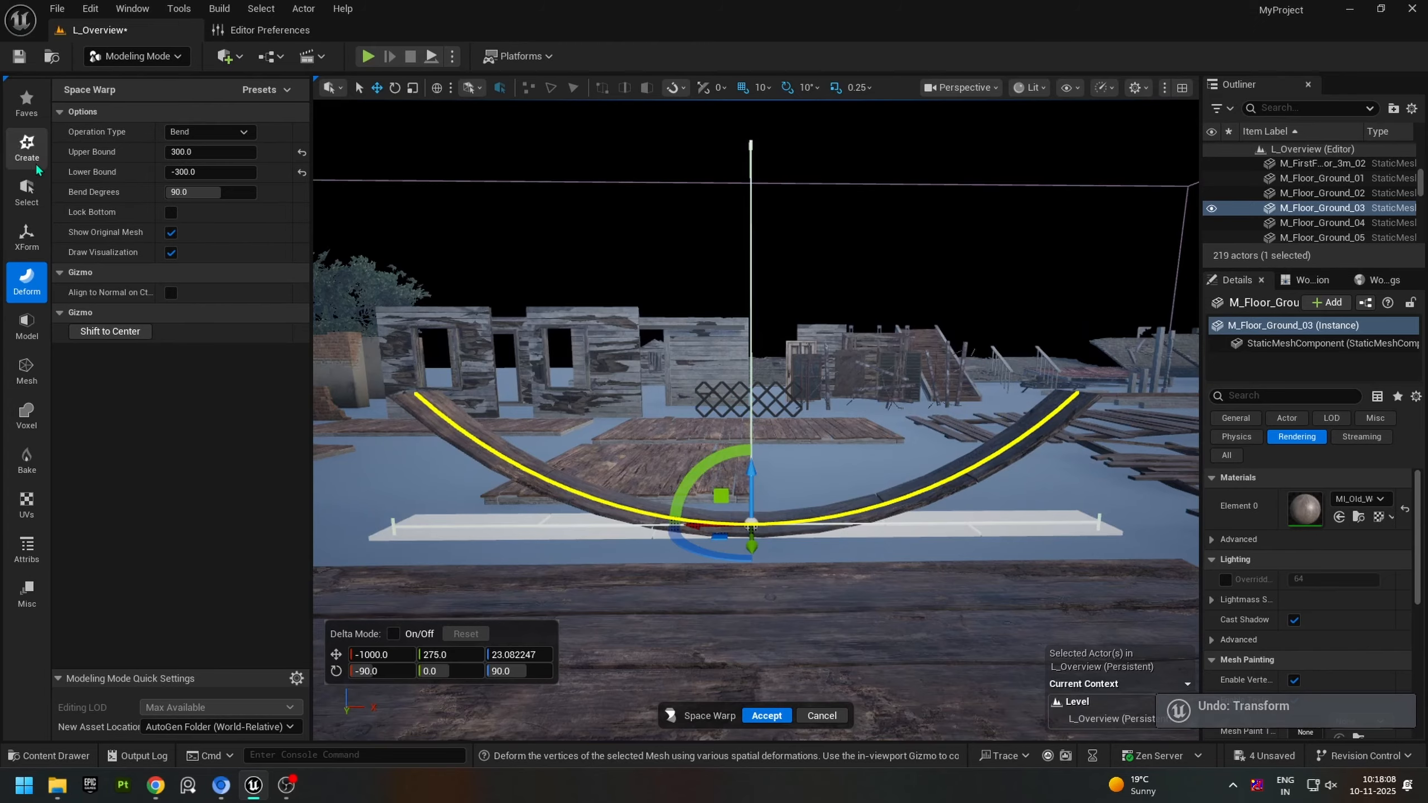
click(185, 134)
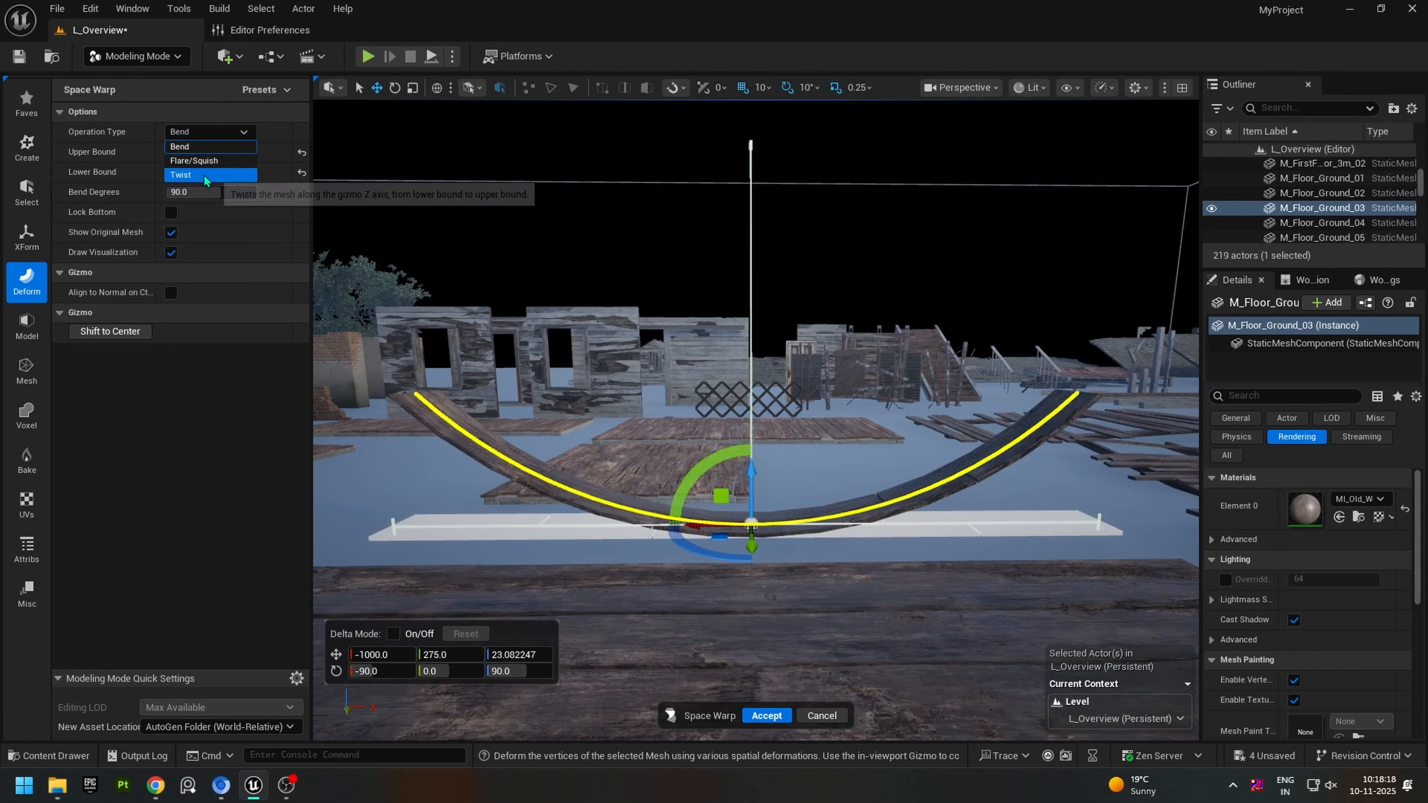
click(208, 161)
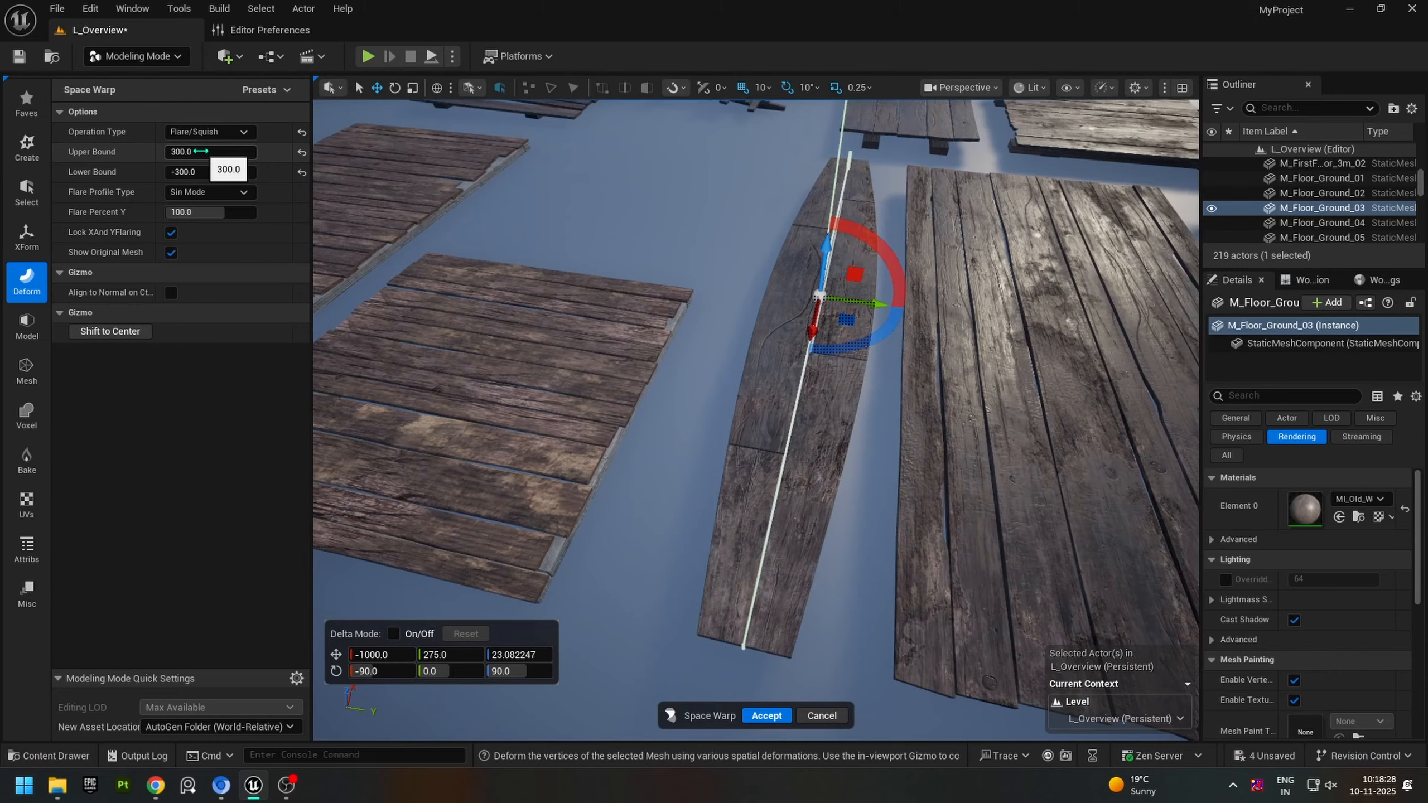
Step: Try the flare with an upper bound of about 341.74 and a lower bound of about -190.15
mouse_move(211, 152)
mouse_down()
mouse_move(169, 152)
mouse_move(225, 152)
mouse_up()
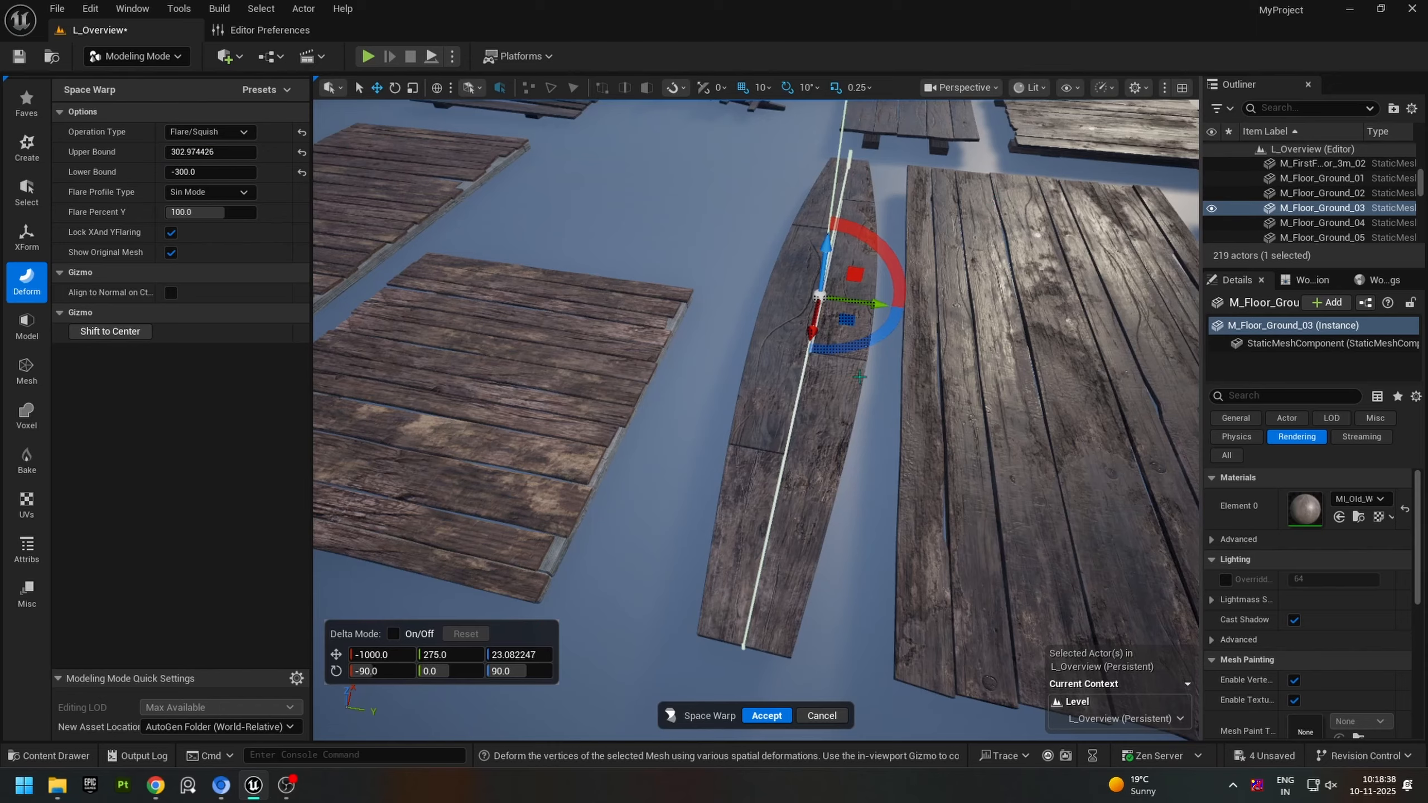
drag(214, 172, 237, 172)
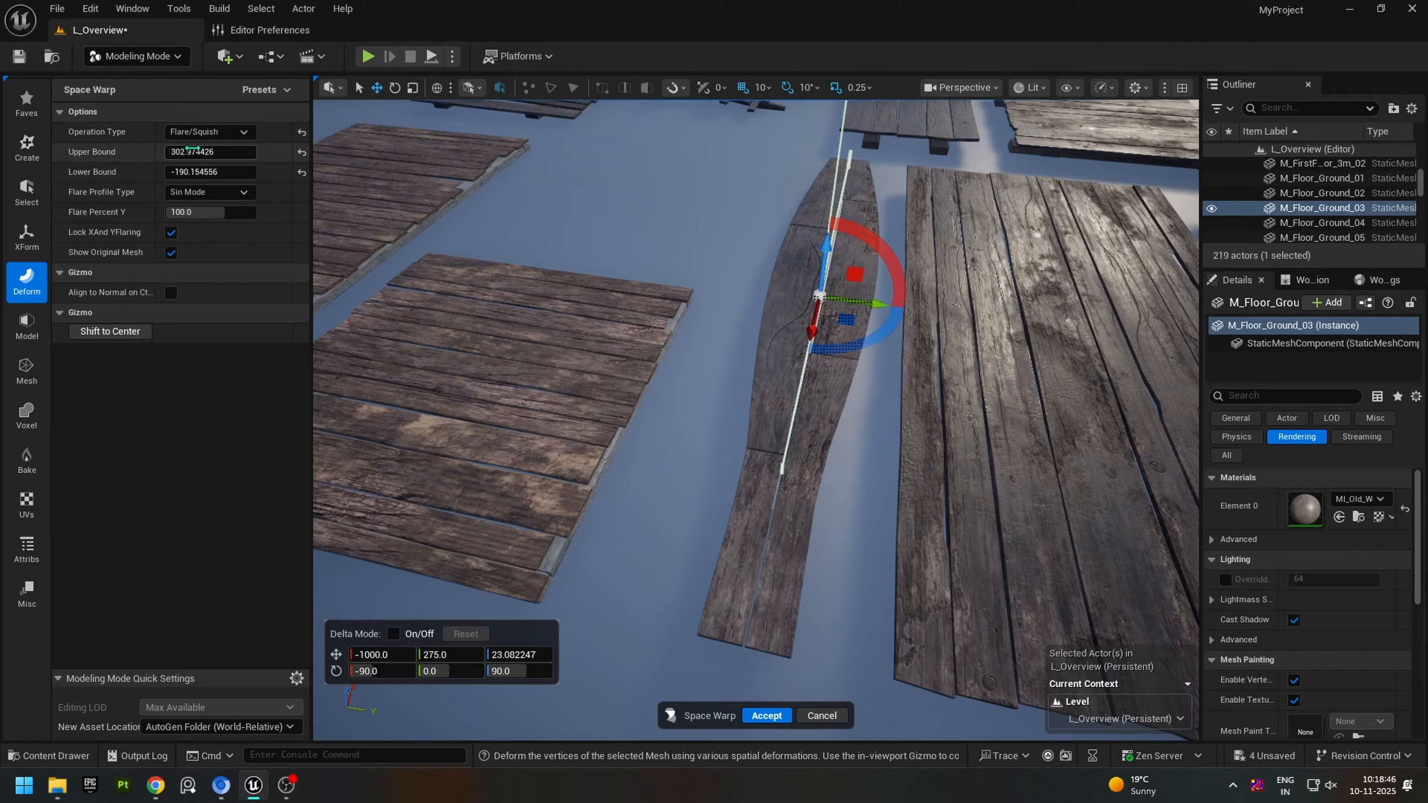
drag(222, 152, 227, 152)
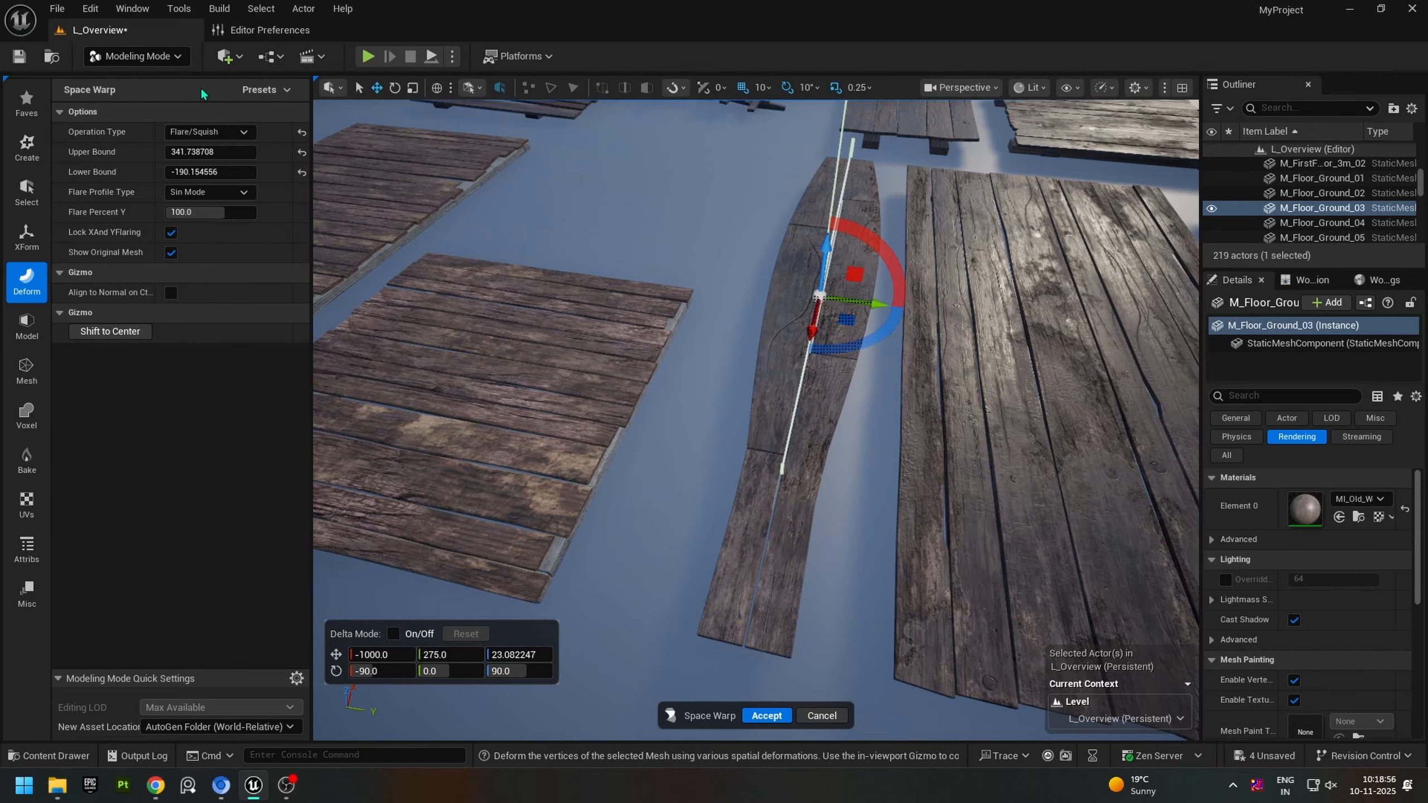
Step: Switch the warp operation to Bend and restore its bounds to 300 and -300
click(208, 131)
click(206, 147)
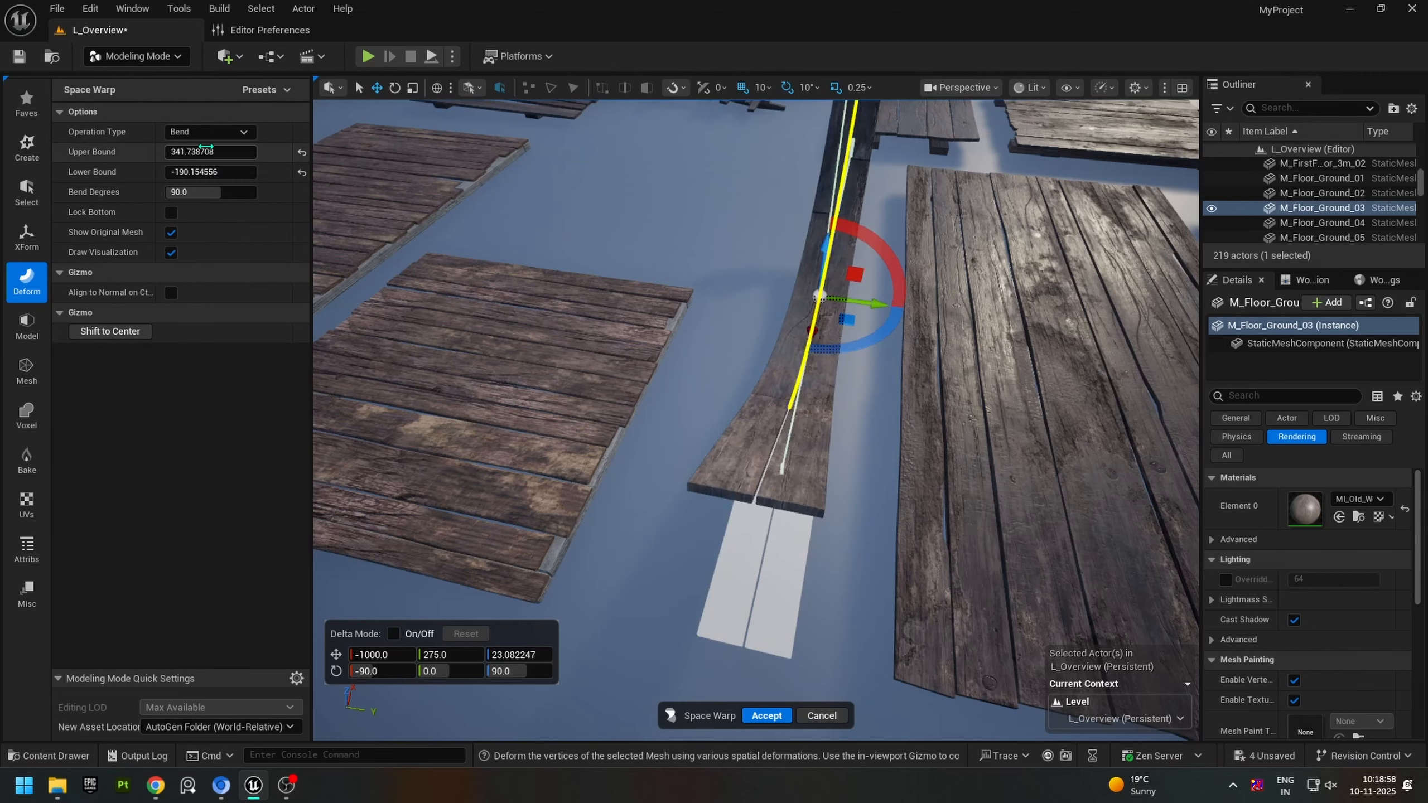
right_drag(684, 428, 903, 312)
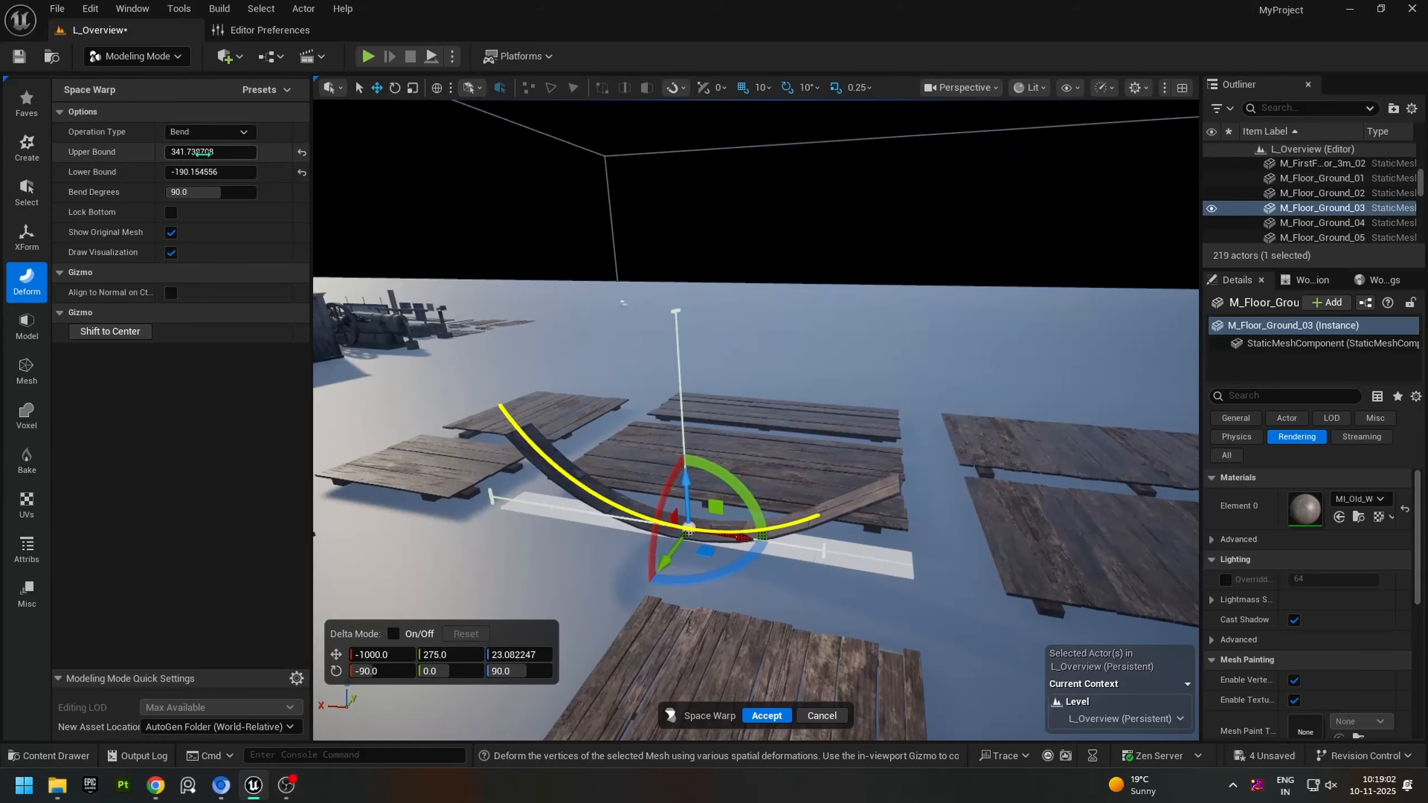
click(302, 154)
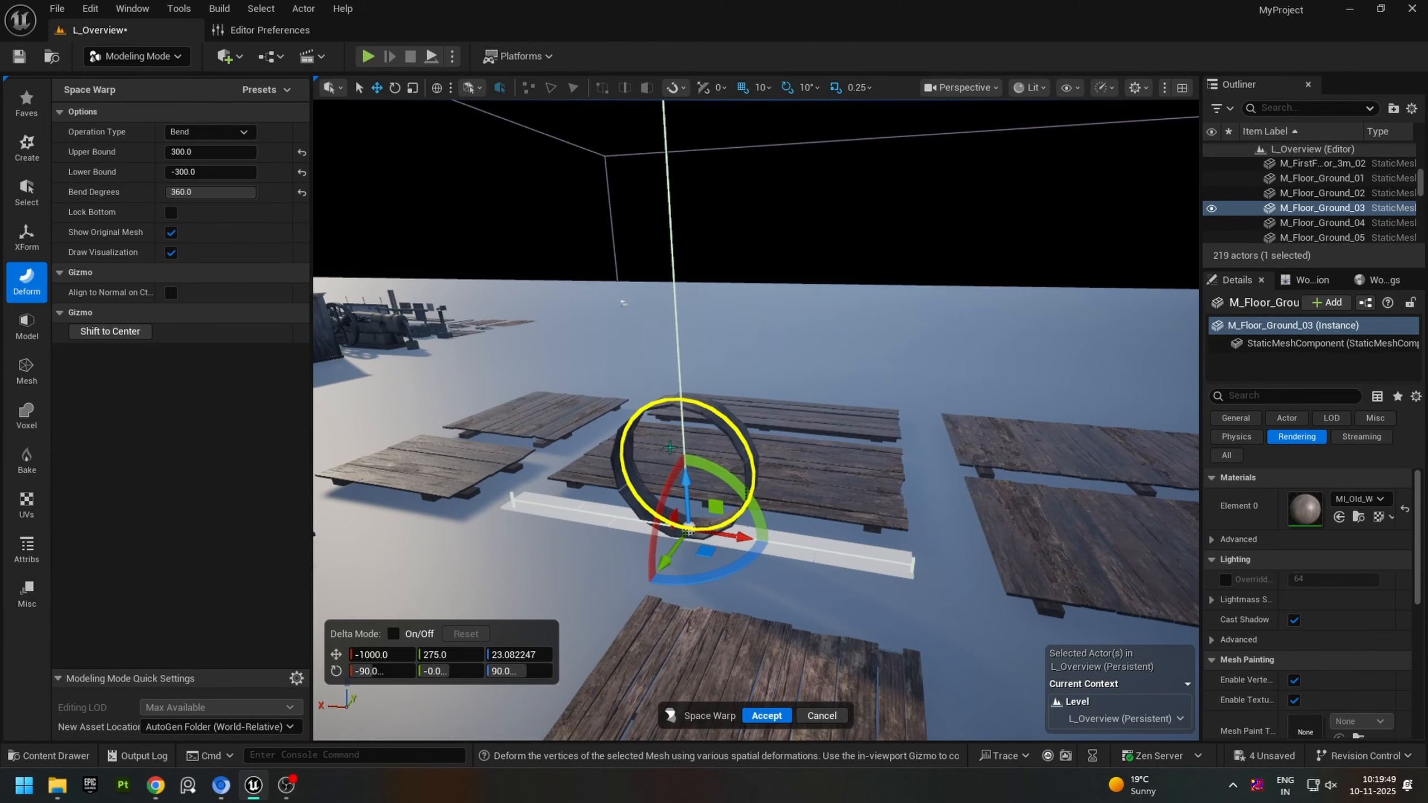
right_drag(670, 448, 1102, 433)
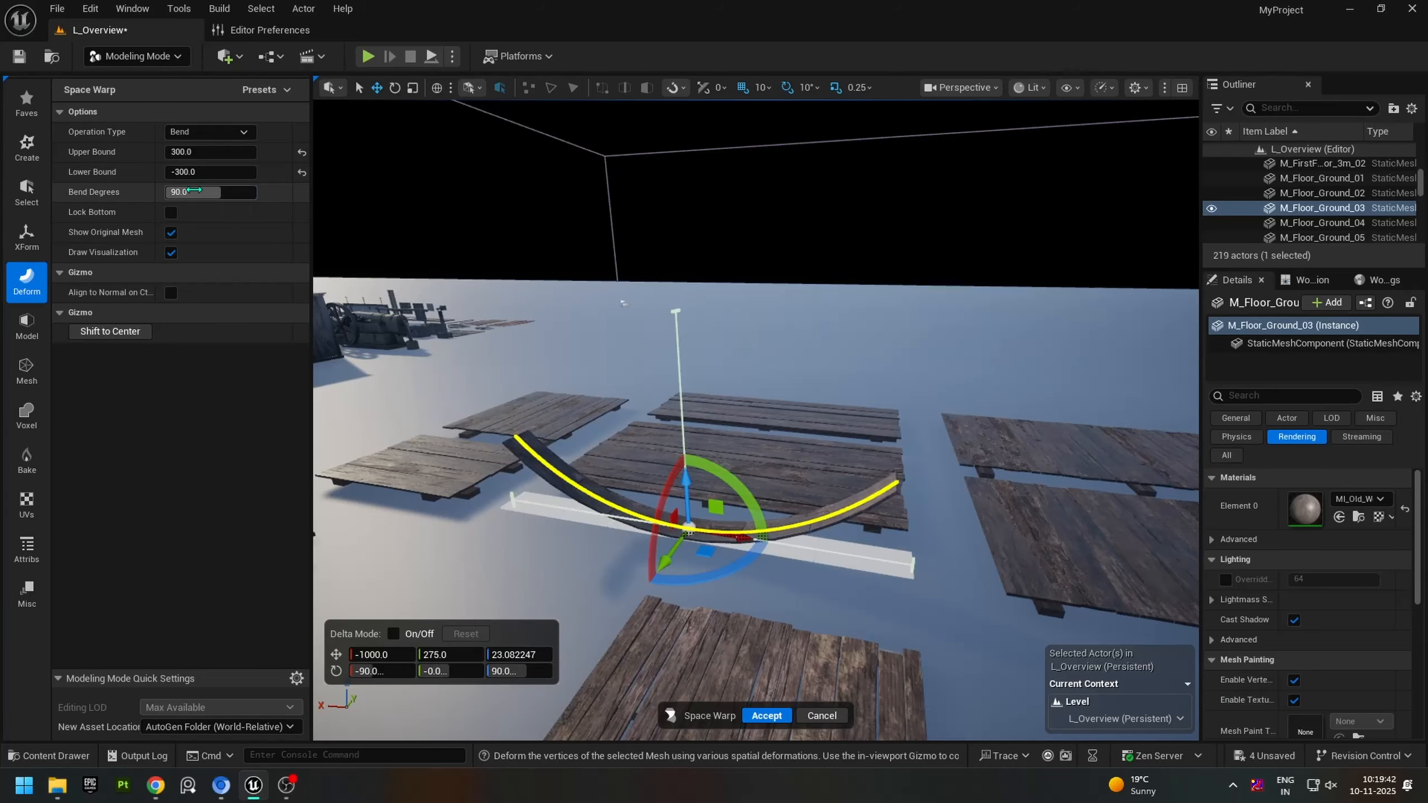
Step: Set the bend to 360 degrees to curl the floor plank into a ring and accept the warp
drag(192, 191, 259, 191)
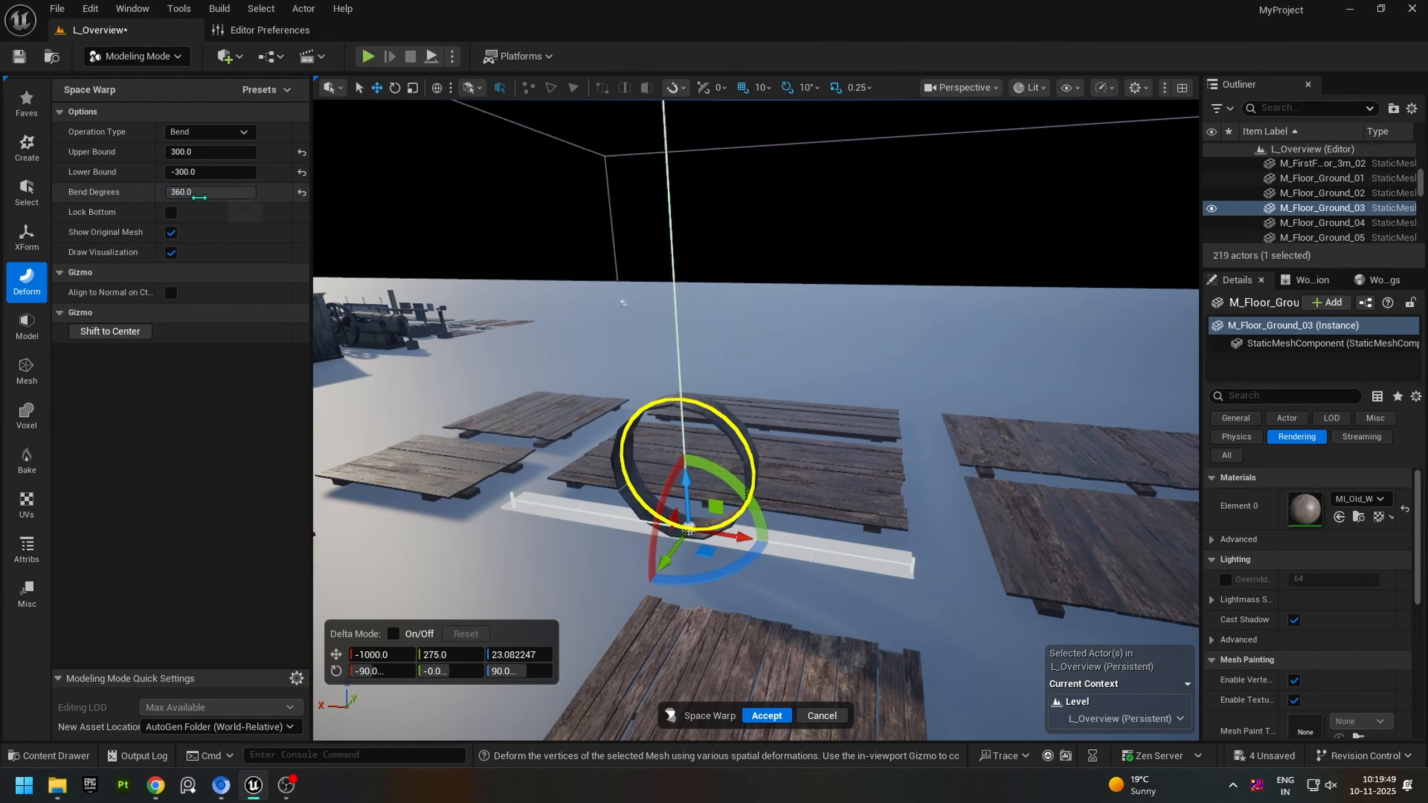
right_drag(707, 507, 973, 467)
key(s)
right_drag(710, 532, 797, 535)
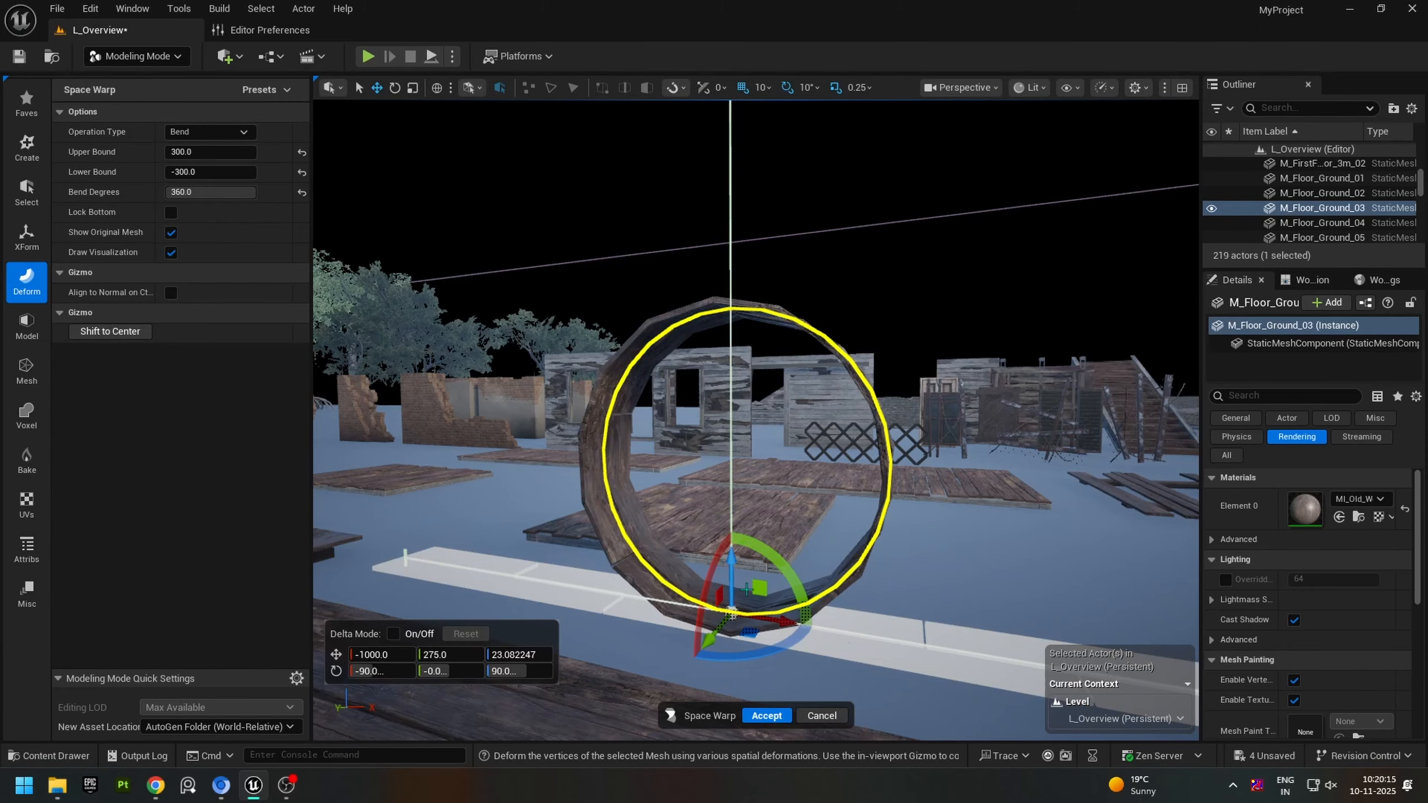
click(768, 717)
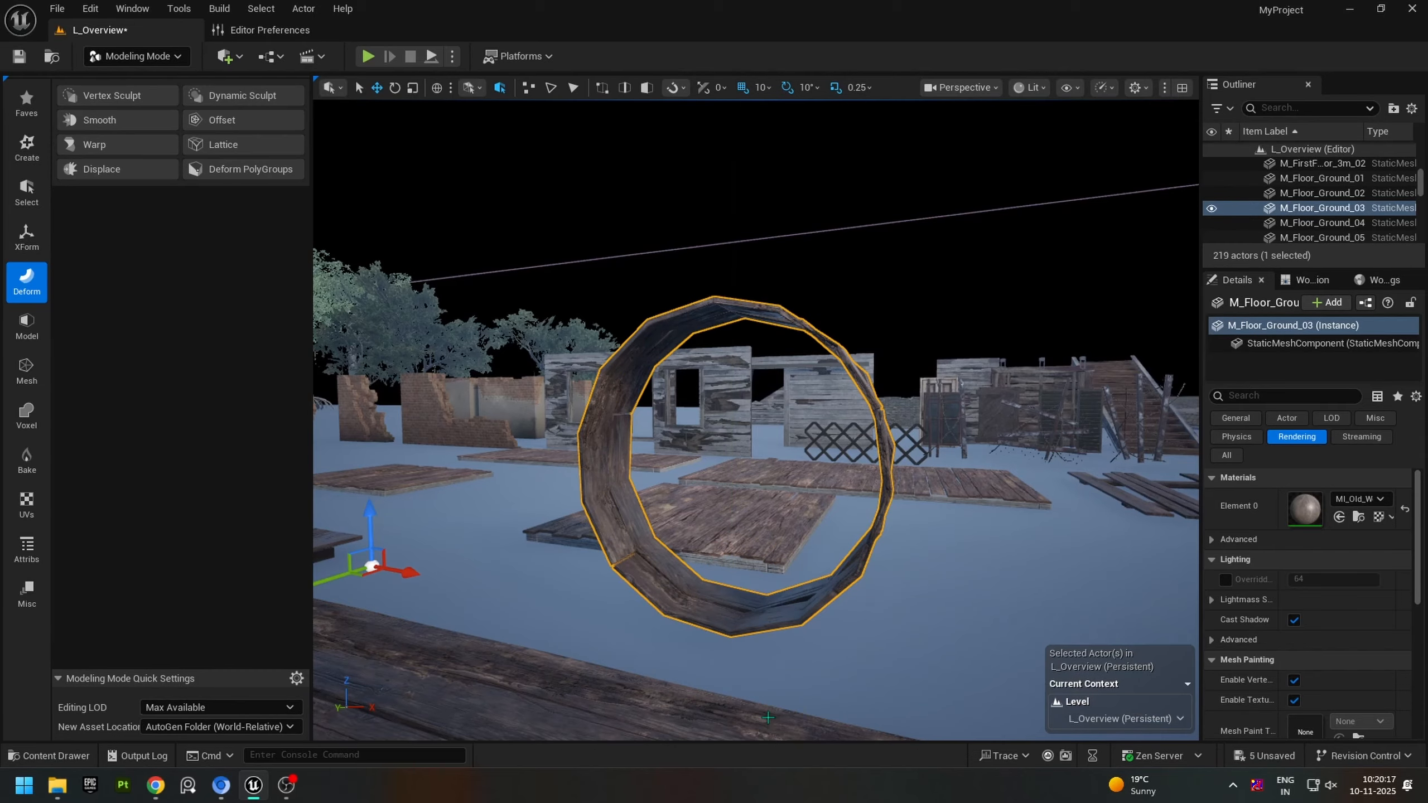
right_drag(943, 412, 1102, 416)
key(w)
key(a)
key(s)
key(d)
right_drag(761, 642, 669, 642)
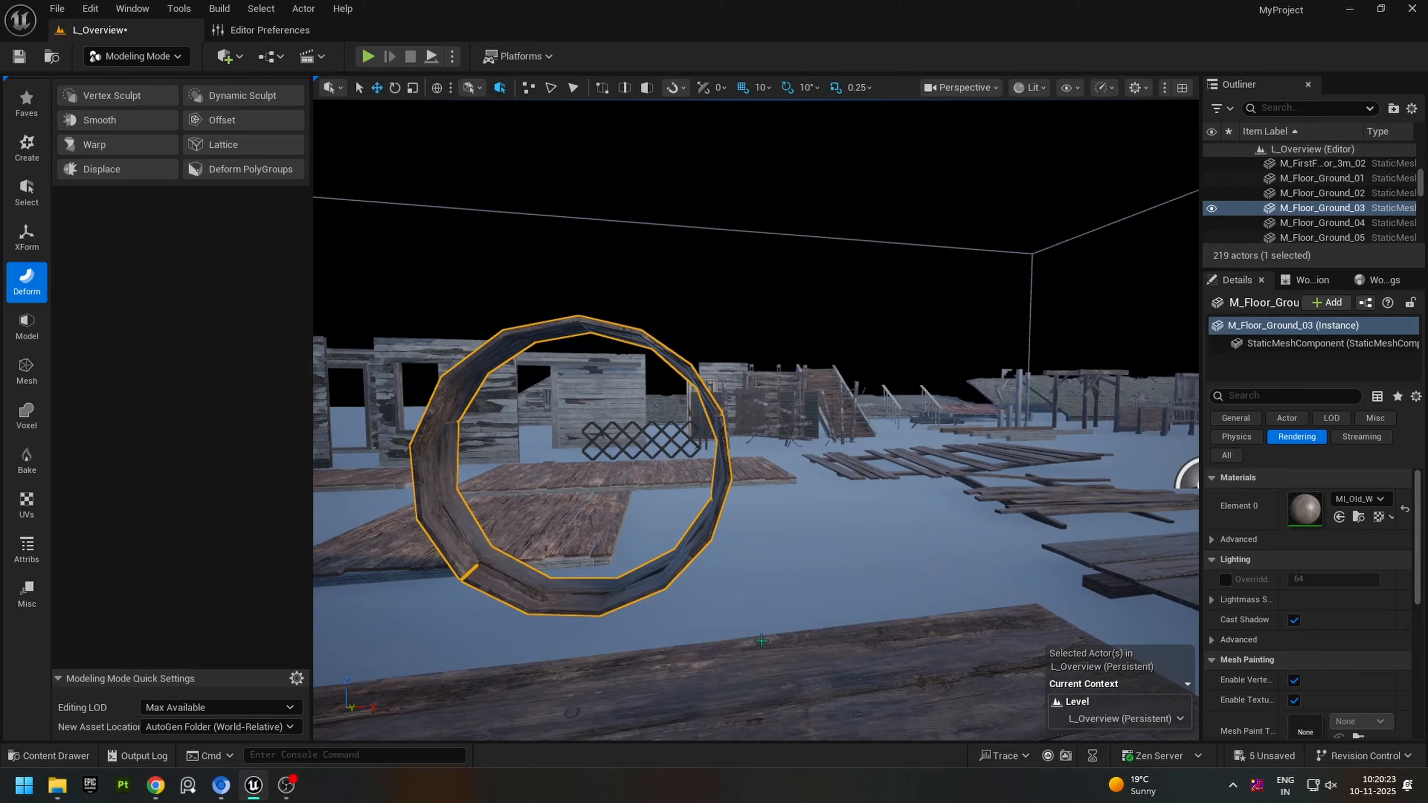